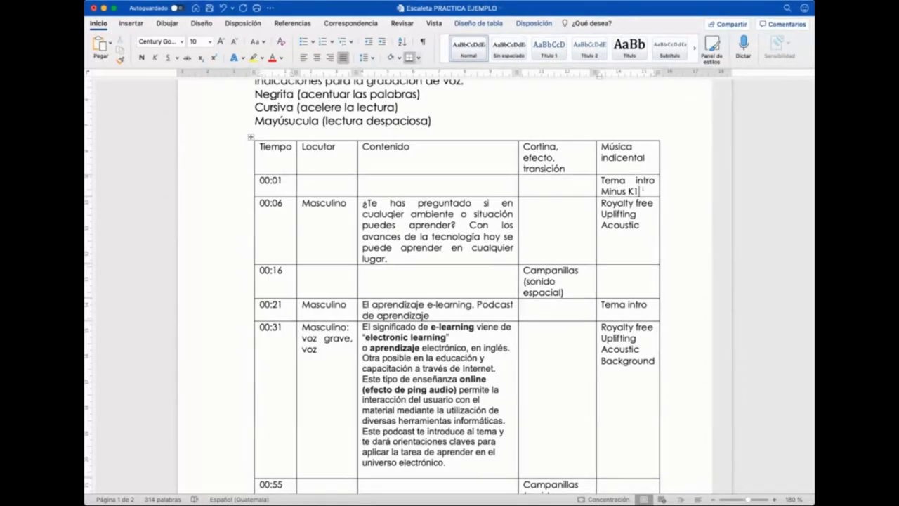
{"action": "left_click", "coordinate": [639, 191]}
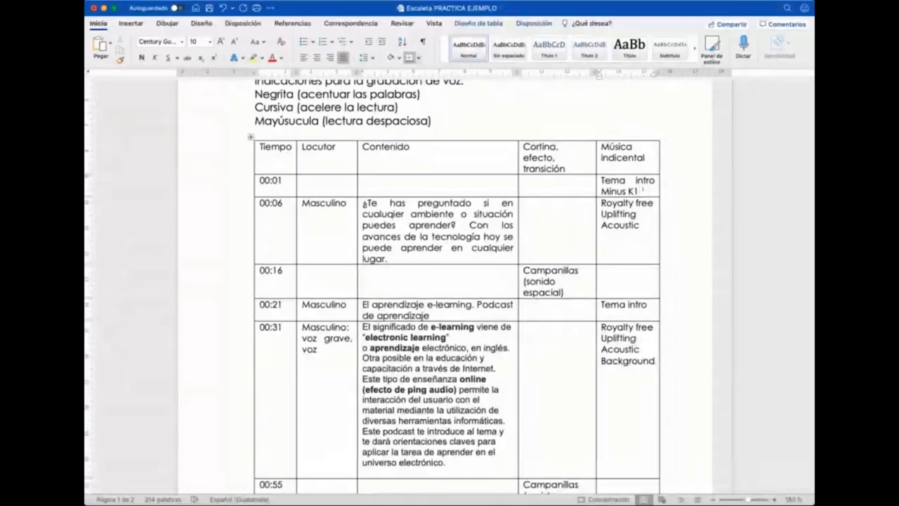
{"action": "scroll", "coordinate": [272, 224], "scroll_direction": "up", "scroll_amount": 2}
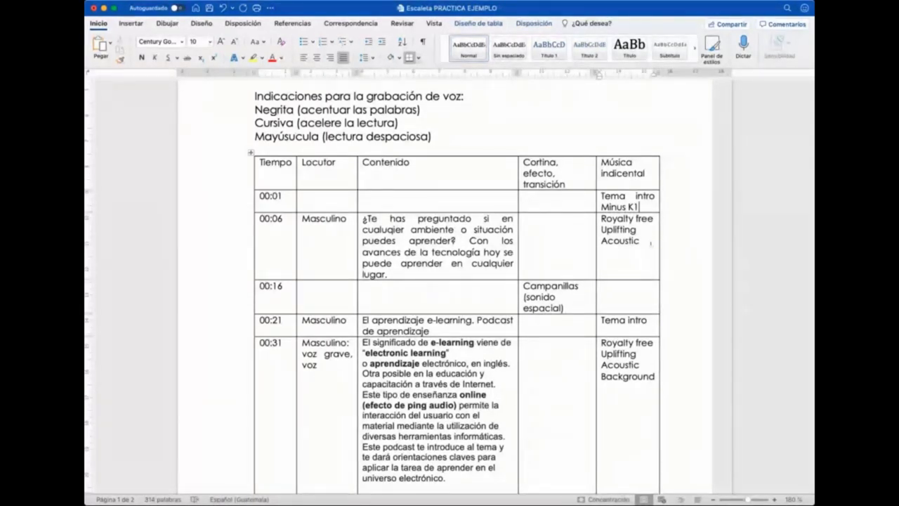
{"action": "left_click", "coordinate": [650, 243]}
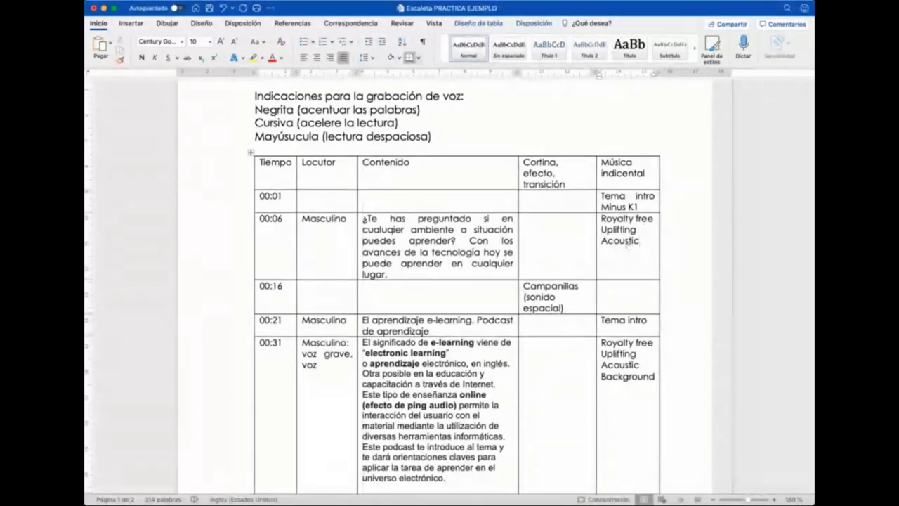
{"action": "scroll", "coordinate": [628, 244], "scroll_direction": "down", "scroll_amount": 3}
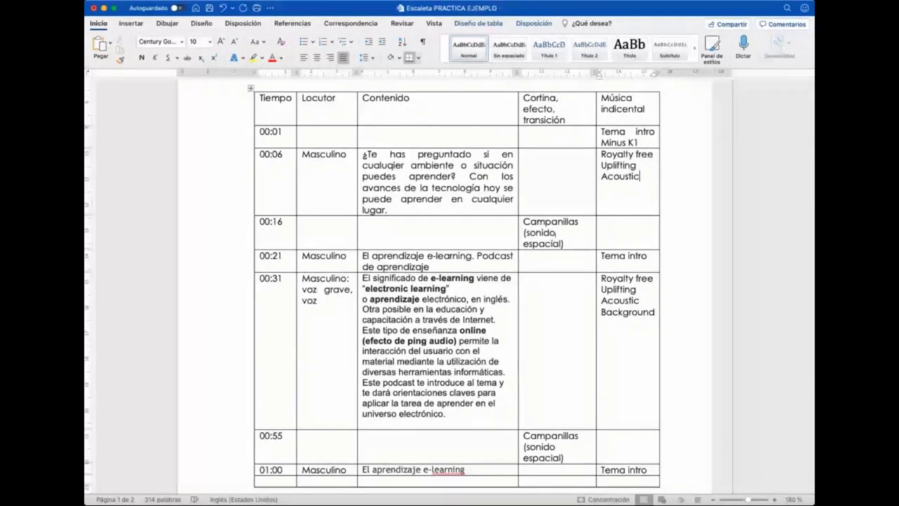
{"action": "scroll", "coordinate": [555, 239], "scroll_direction": "up", "scroll_amount": 3}
{"action": "scroll", "coordinate": [555, 239], "scroll_direction": "down", "scroll_amount": 1}
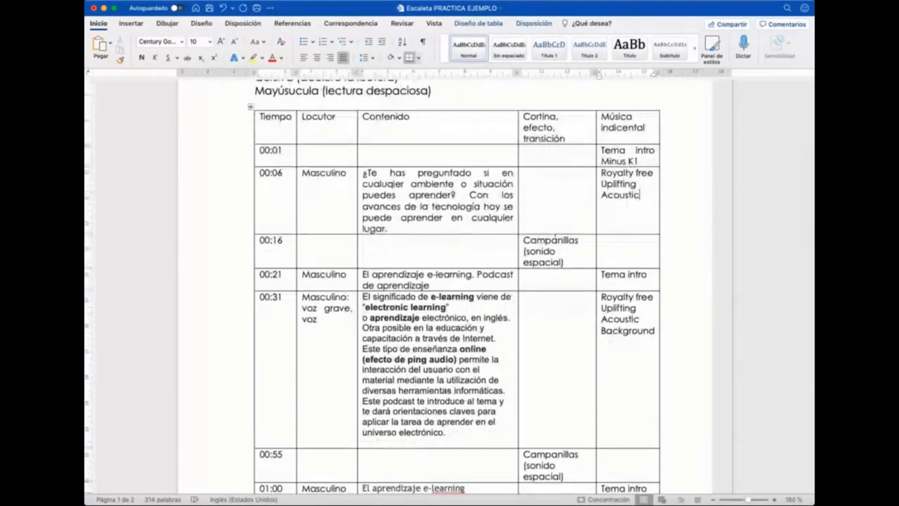
{"action": "scroll", "coordinate": [555, 238], "scroll_direction": "down", "scroll_amount": 1}
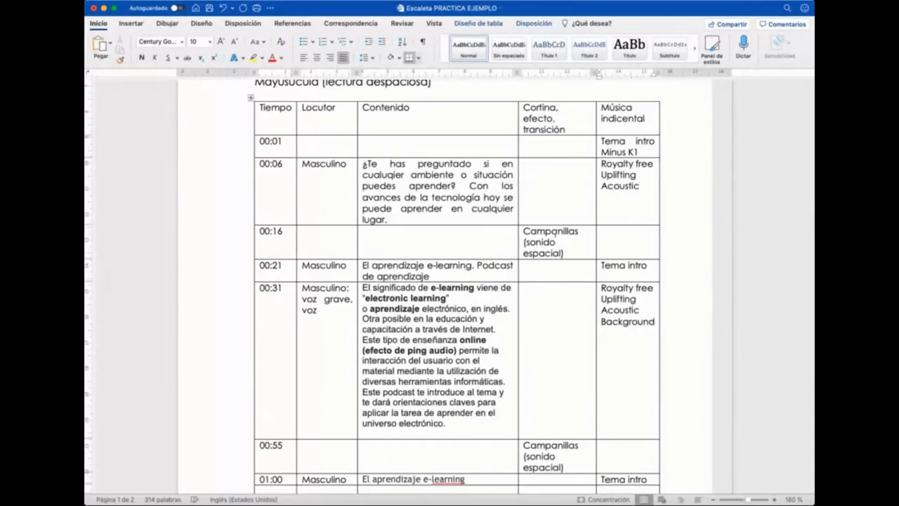
{"action": "scroll", "coordinate": [553, 232], "scroll_direction": "down", "scroll_amount": 3}
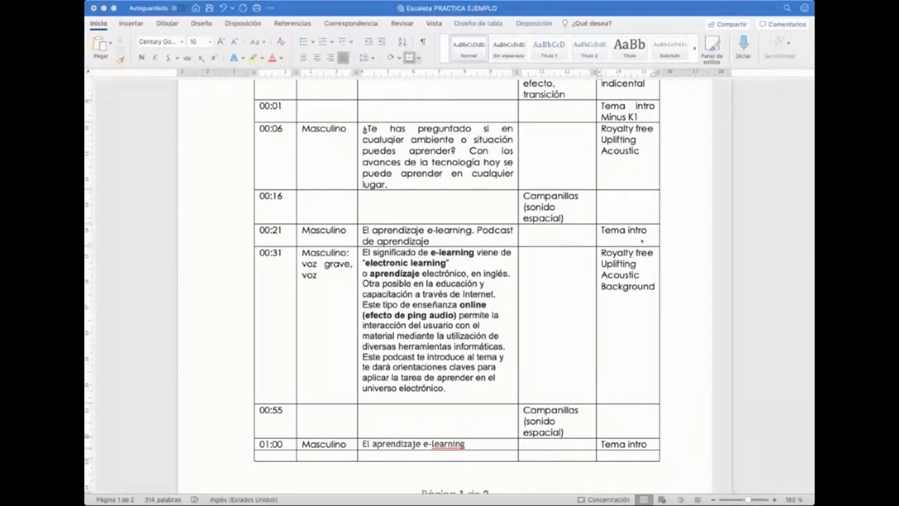
{"action": "scroll", "coordinate": [641, 241], "scroll_direction": "up", "scroll_amount": 2}
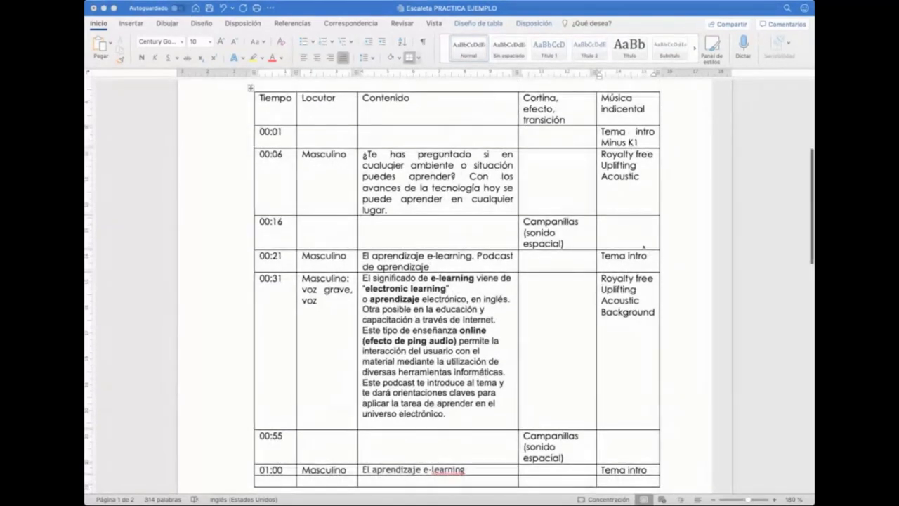
{"action": "scroll", "coordinate": [270, 238], "scroll_direction": "down", "scroll_amount": 3}
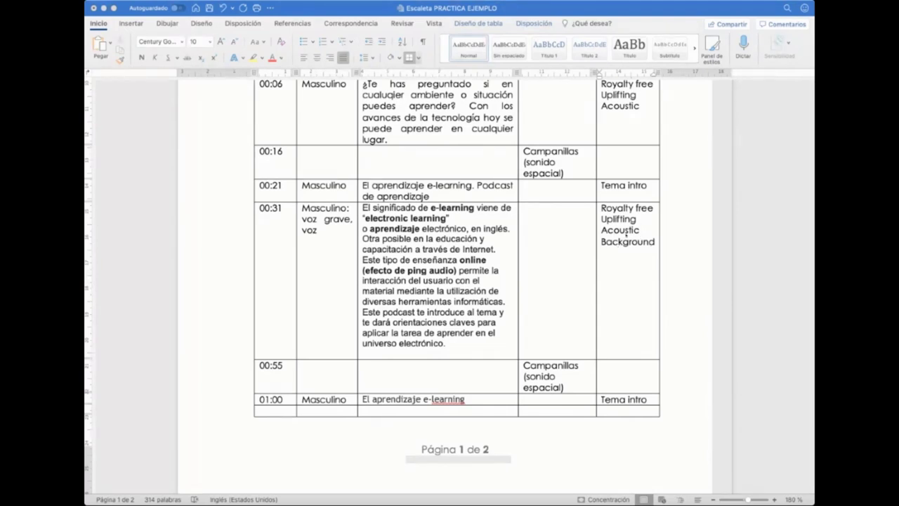
{"action": "scroll", "coordinate": [625, 236], "scroll_direction": "down", "scroll_amount": 1}
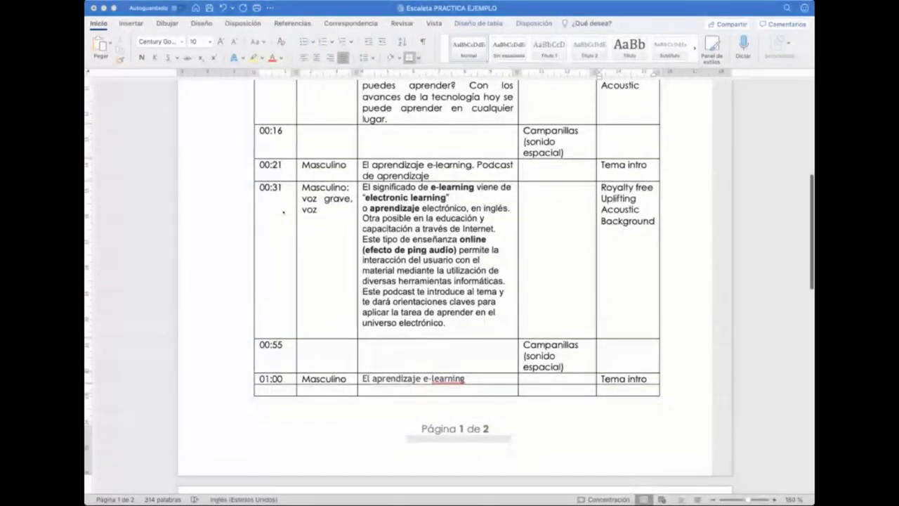
{"action": "scroll", "coordinate": [283, 211], "scroll_direction": "down", "scroll_amount": 1}
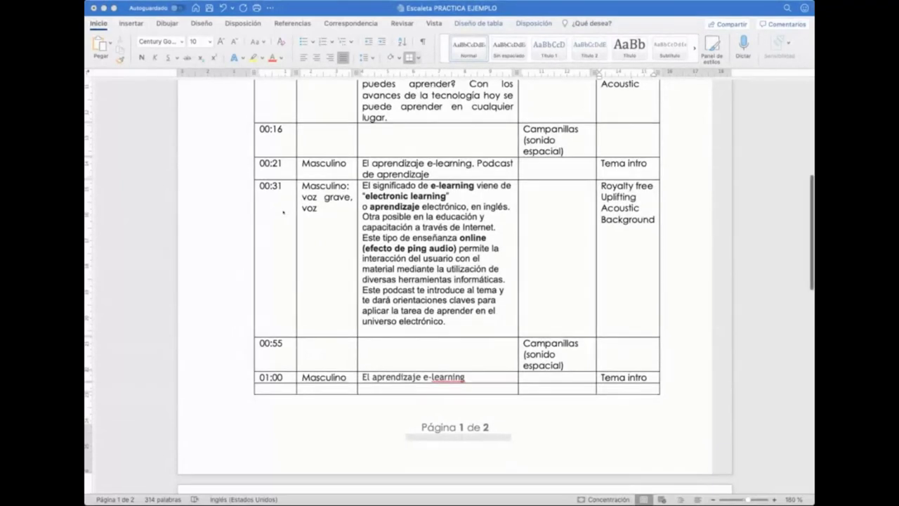
{"action": "scroll", "coordinate": [283, 211], "scroll_direction": "down", "scroll_amount": 2}
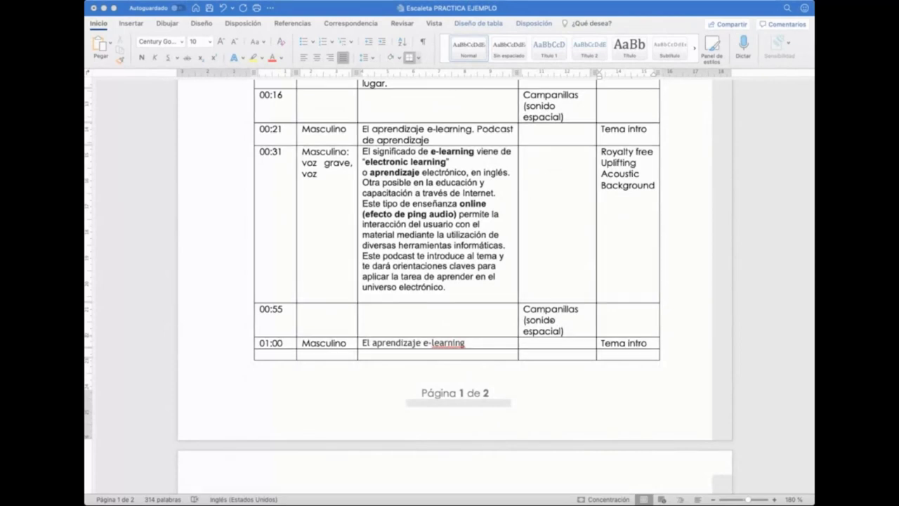
{"action": "scroll", "coordinate": [553, 320], "scroll_direction": "down", "scroll_amount": 3}
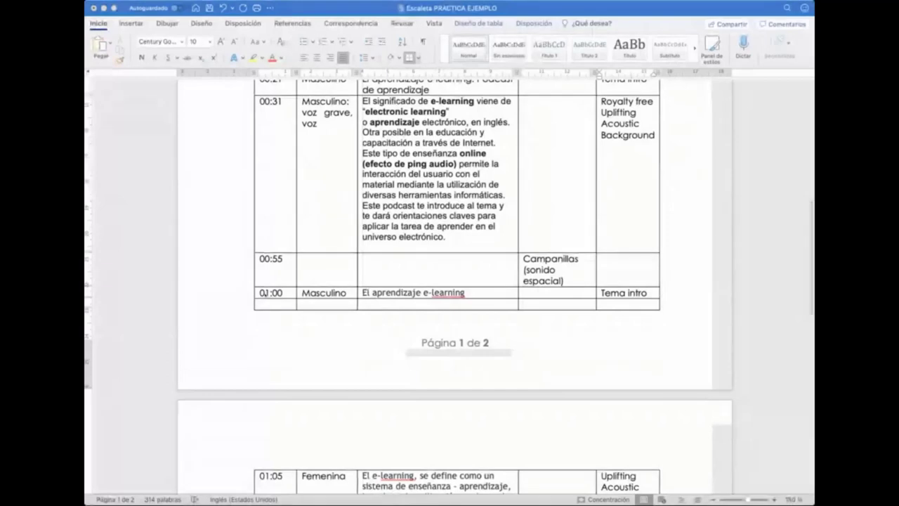
{"action": "scroll", "coordinate": [261, 293], "scroll_direction": "down", "scroll_amount": 4}
{"action": "scroll", "coordinate": [265, 296], "scroll_direction": "down", "scroll_amount": 5}
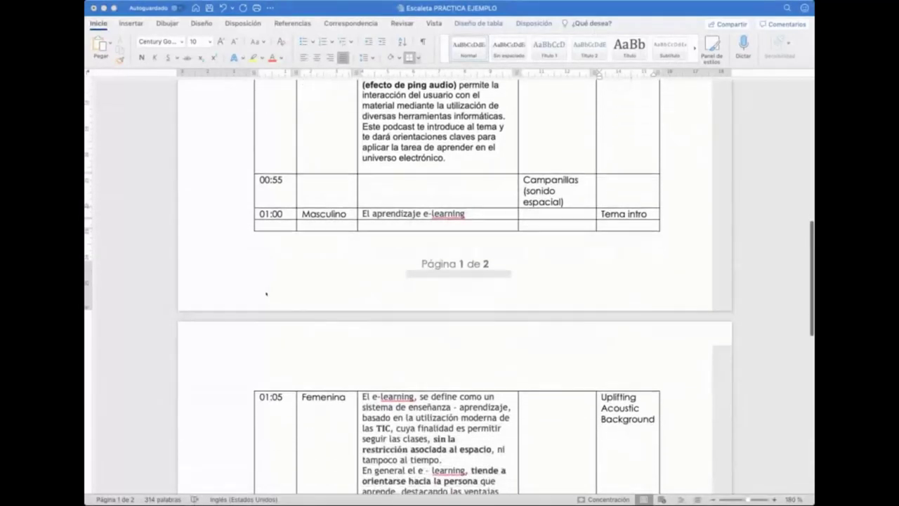
{"action": "scroll", "coordinate": [318, 132], "scroll_direction": "up", "scroll_amount": 2}
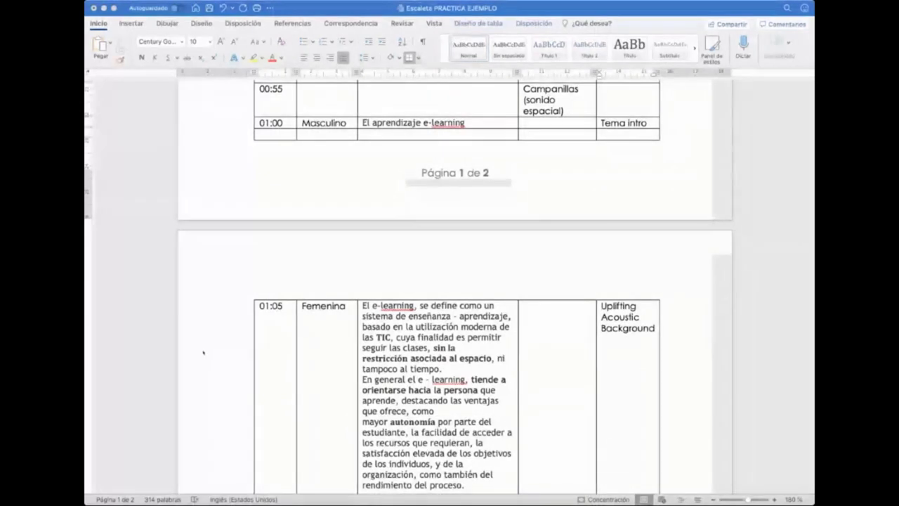
{"action": "scroll", "coordinate": [421, 343], "scroll_direction": "down", "scroll_amount": 3}
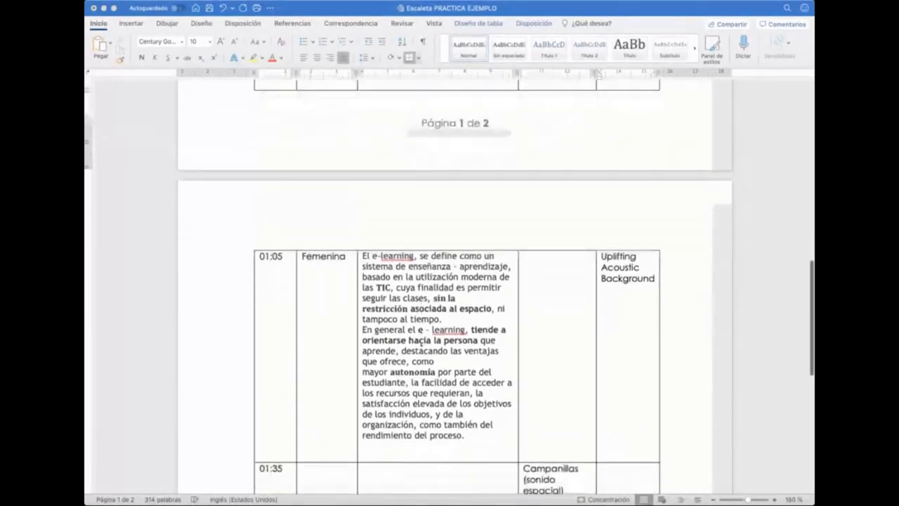
{"action": "scroll", "coordinate": [421, 343], "scroll_direction": "down", "scroll_amount": 1}
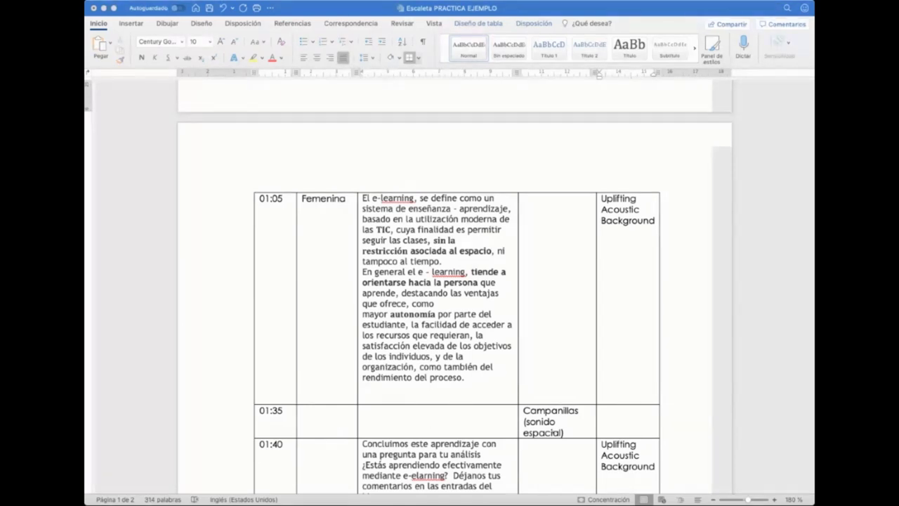
{"action": "scroll", "coordinate": [457, 281], "scroll_direction": "down", "scroll_amount": 5}
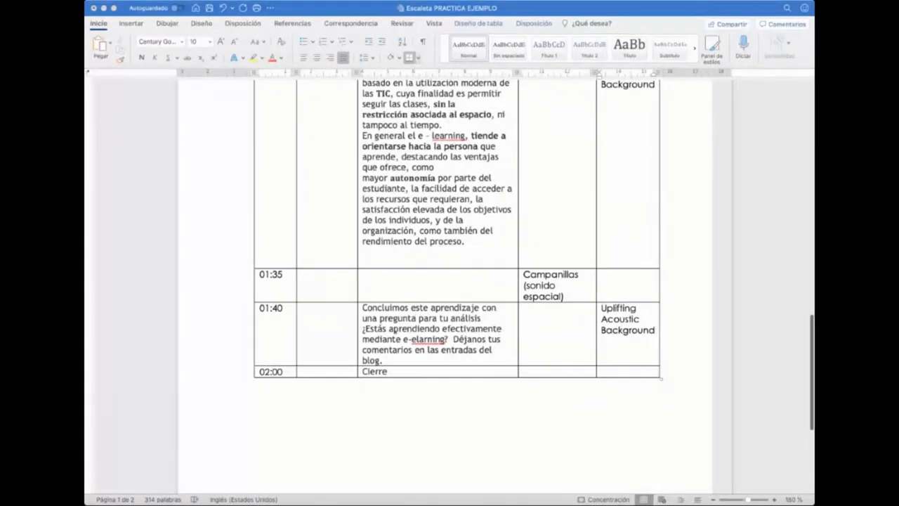
{"action": "left_click", "coordinate": [322, 348]}
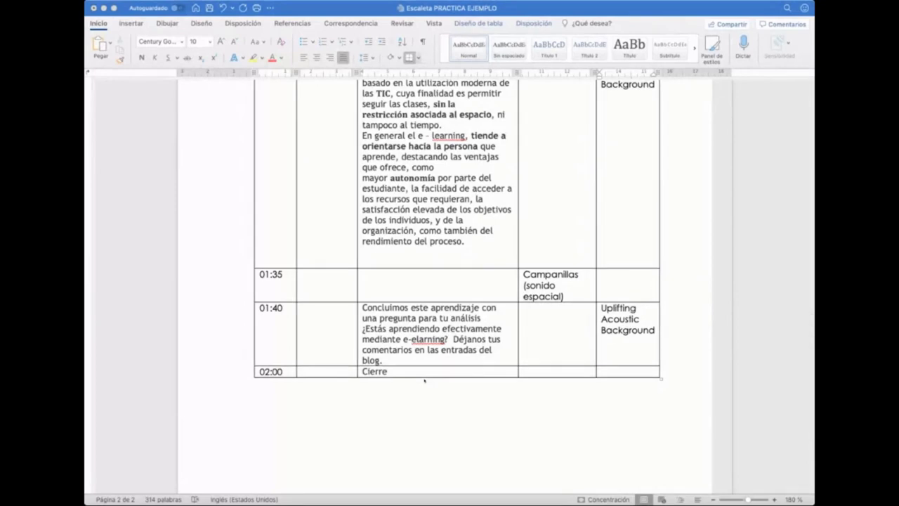
{"action": "scroll", "coordinate": [424, 380], "scroll_direction": "up", "scroll_amount": 10}
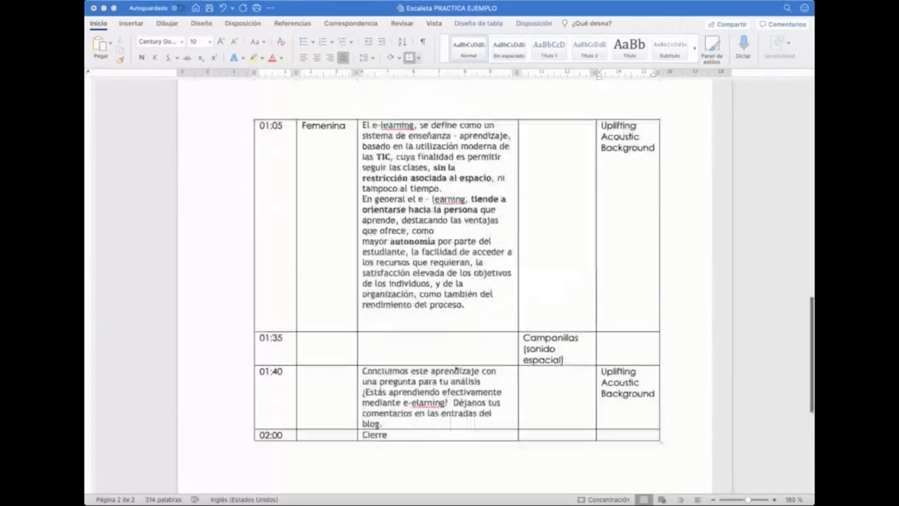
{"action": "scroll", "coordinate": [440, 368], "scroll_direction": "up", "scroll_amount": 10}
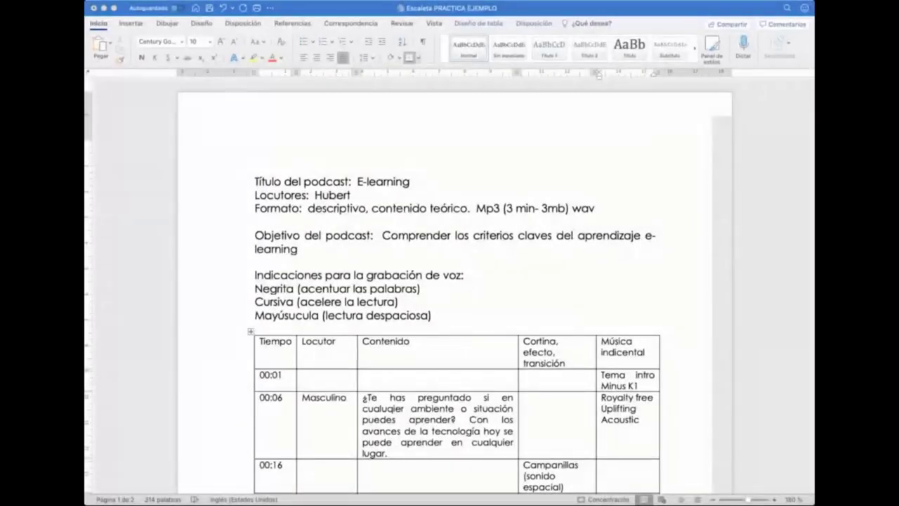
{"action": "scroll", "coordinate": [385, 253], "scroll_direction": "down", "scroll_amount": 5}
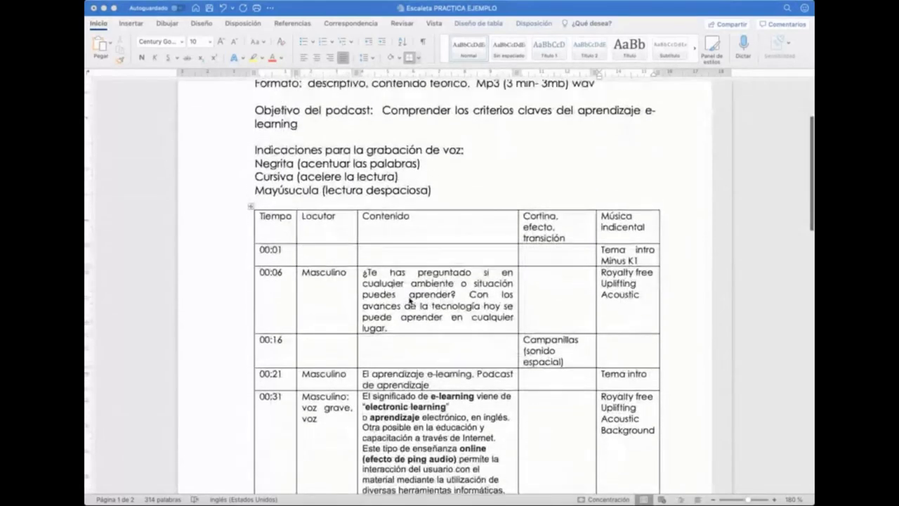
{"action": "scroll", "coordinate": [411, 300], "scroll_direction": "up", "scroll_amount": 5}
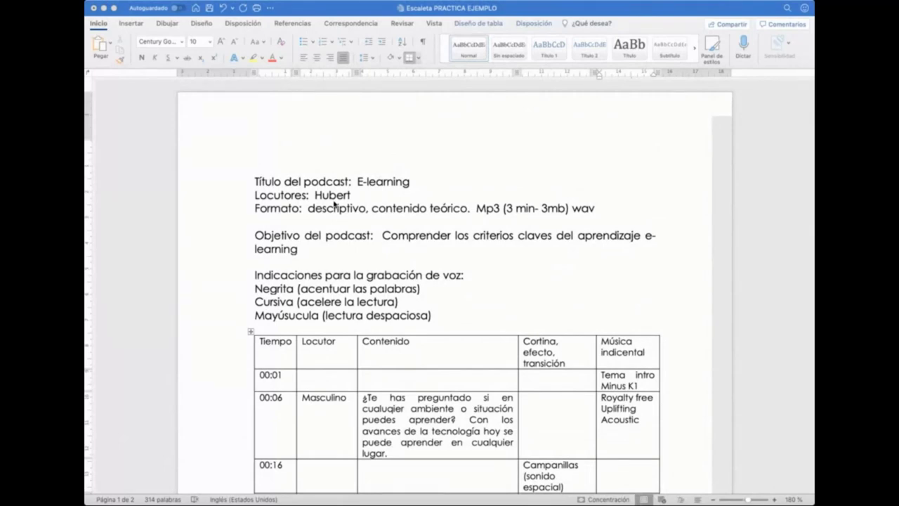
{"action": "scroll", "coordinate": [335, 203], "scroll_direction": "down", "scroll_amount": 6}
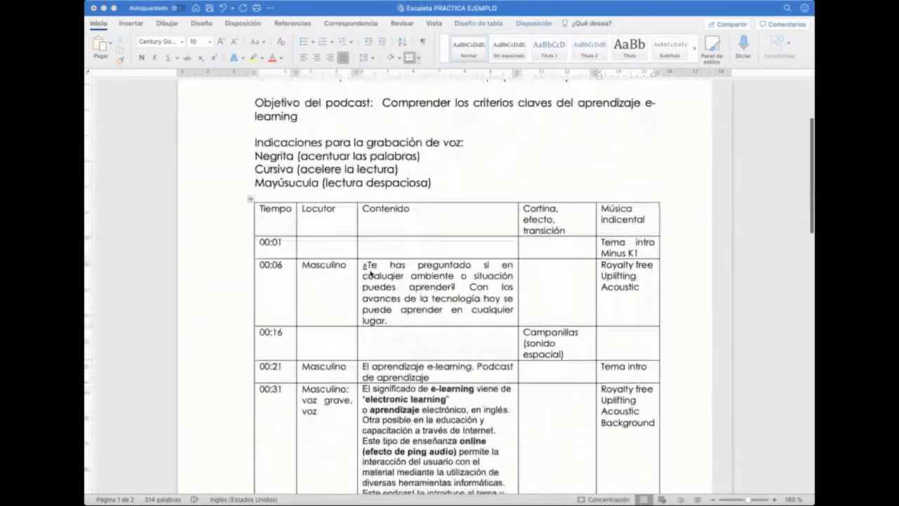
{"action": "scroll", "coordinate": [371, 234], "scroll_direction": "up", "scroll_amount": 4}
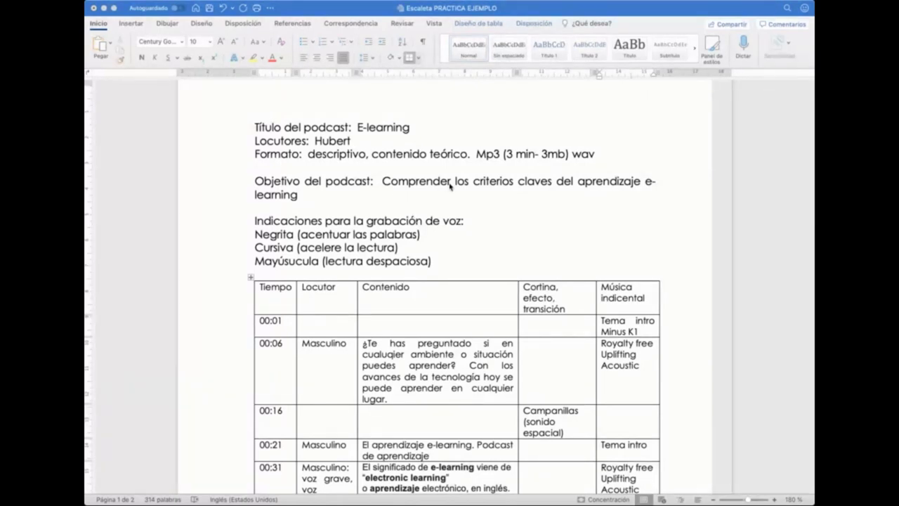
{"action": "scroll", "coordinate": [449, 189], "scroll_direction": "down", "scroll_amount": 3}
{"action": "scroll", "coordinate": [449, 188], "scroll_direction": "down", "scroll_amount": 3}
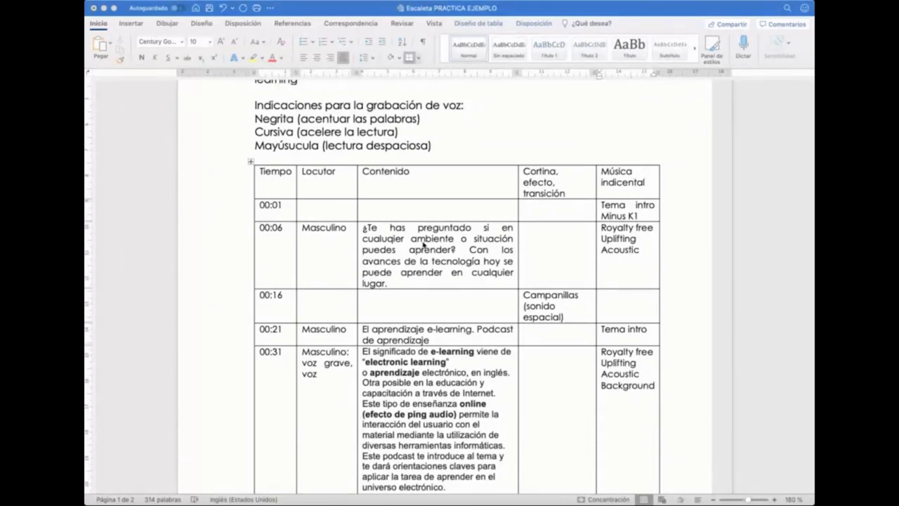
{"action": "scroll", "coordinate": [424, 244], "scroll_direction": "down", "scroll_amount": 2}
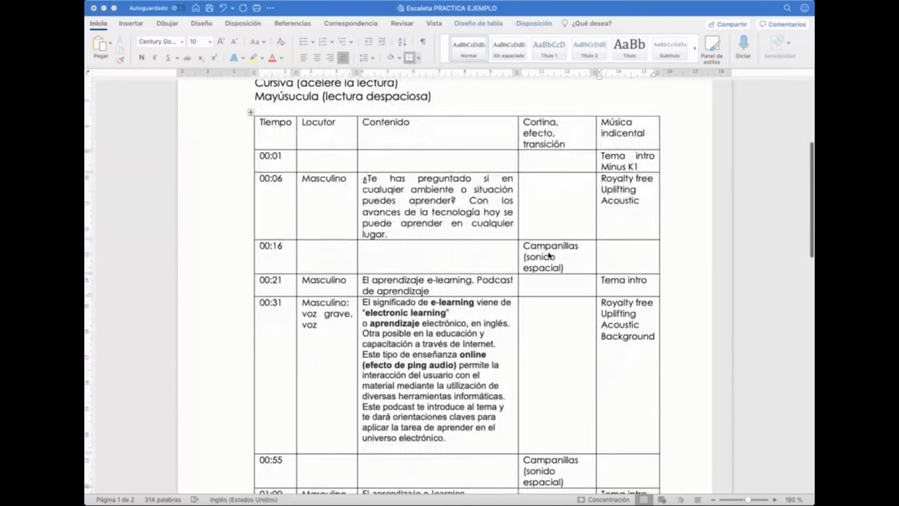
{"action": "scroll", "coordinate": [400, 178], "scroll_direction": "down", "scroll_amount": 3}
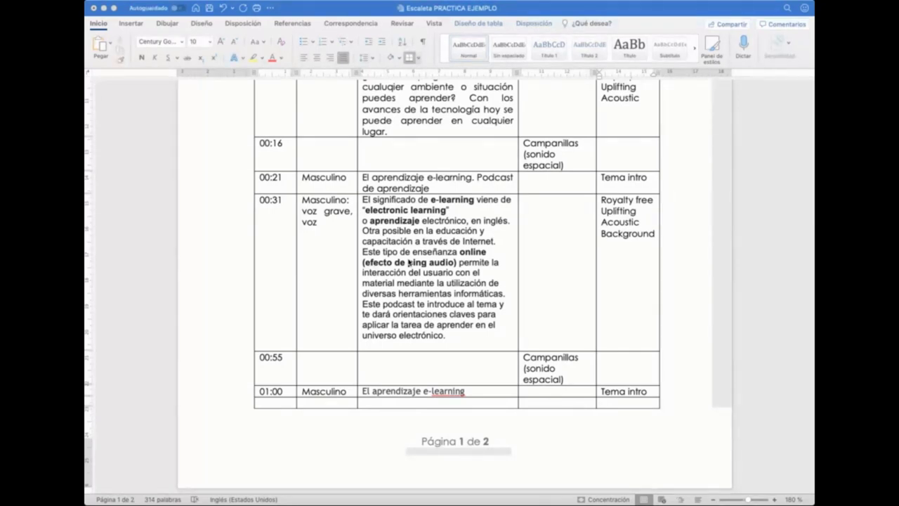
{"action": "scroll", "coordinate": [406, 281], "scroll_direction": "up", "scroll_amount": 5}
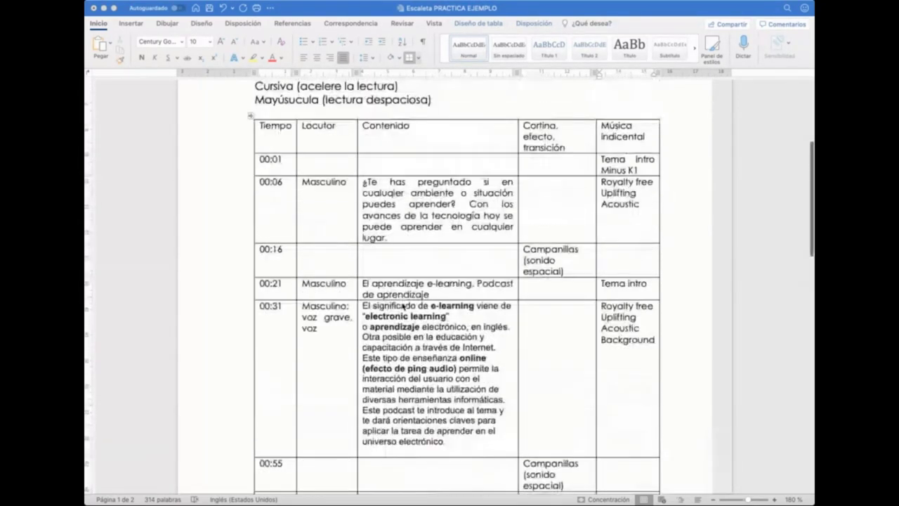
{"action": "scroll", "coordinate": [403, 306], "scroll_direction": "up", "scroll_amount": 3}
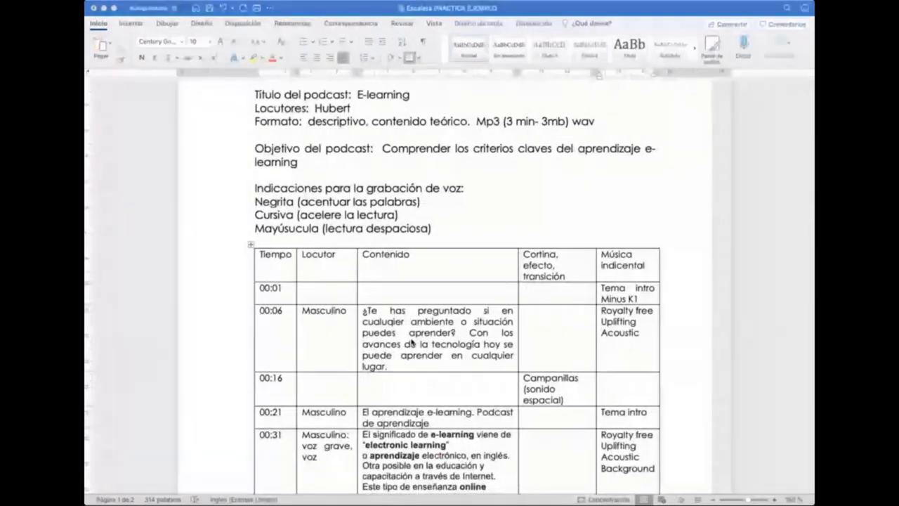
{"action": "scroll", "coordinate": [426, 374], "scroll_direction": "down", "scroll_amount": 2}
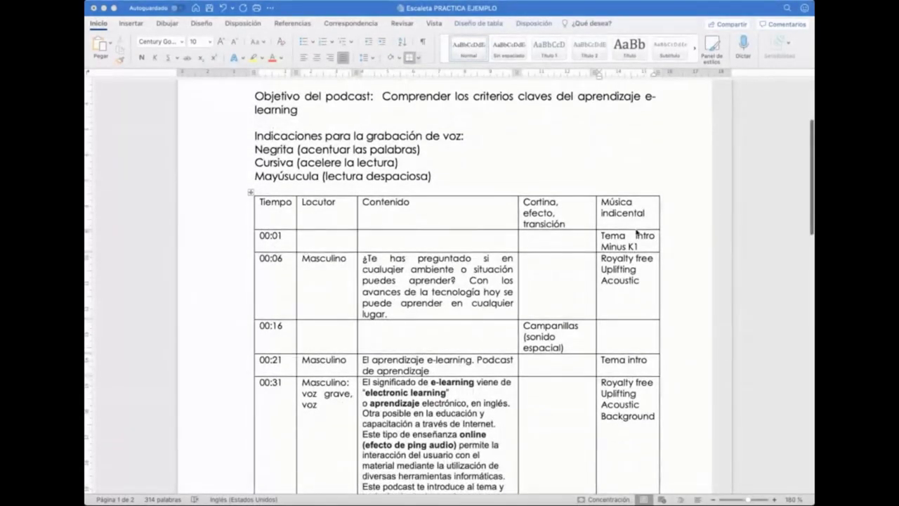
{"action": "scroll", "coordinate": [262, 204], "scroll_direction": "down", "scroll_amount": 3}
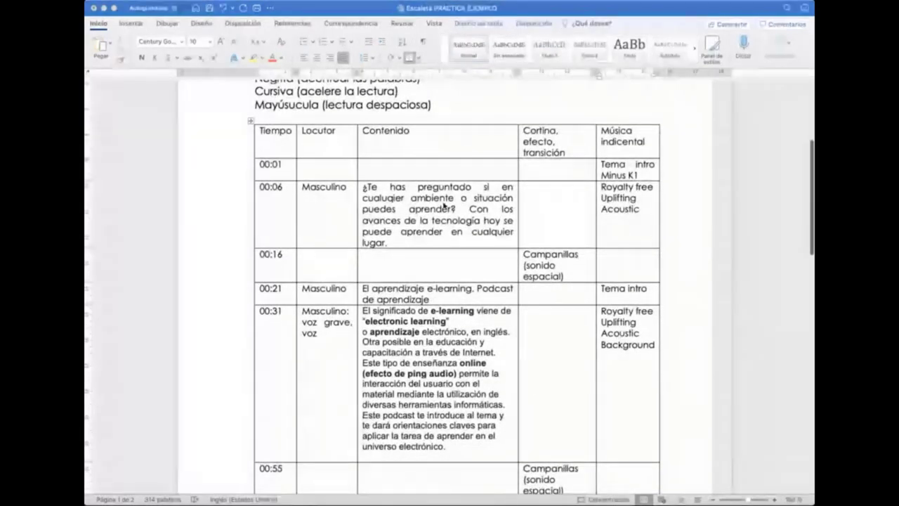
{"action": "scroll", "coordinate": [436, 203], "scroll_direction": "down", "scroll_amount": 3}
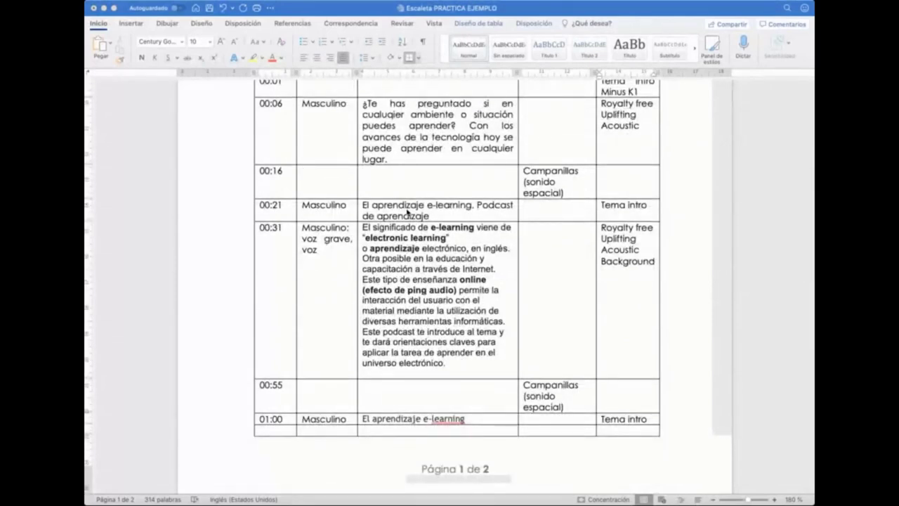
{"action": "scroll", "coordinate": [366, 246], "scroll_direction": "up", "scroll_amount": 2}
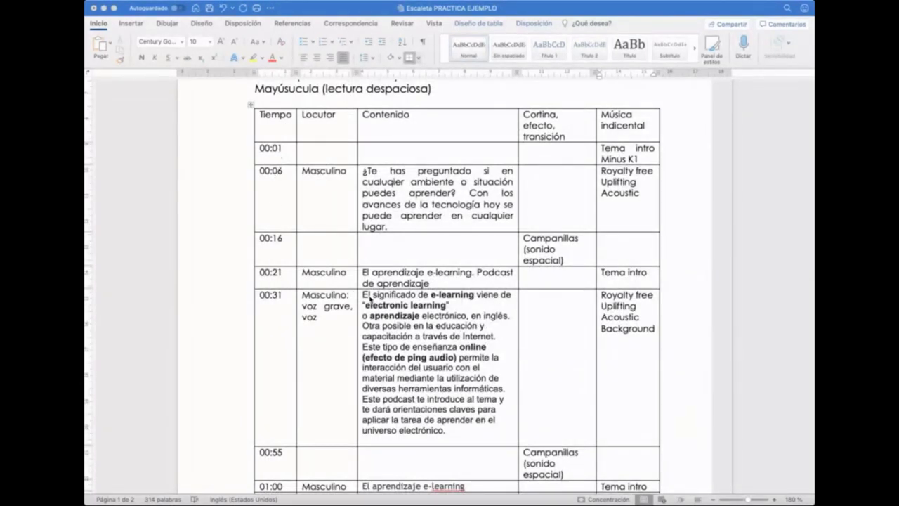
{"action": "scroll", "coordinate": [379, 296], "scroll_direction": "down", "scroll_amount": 3}
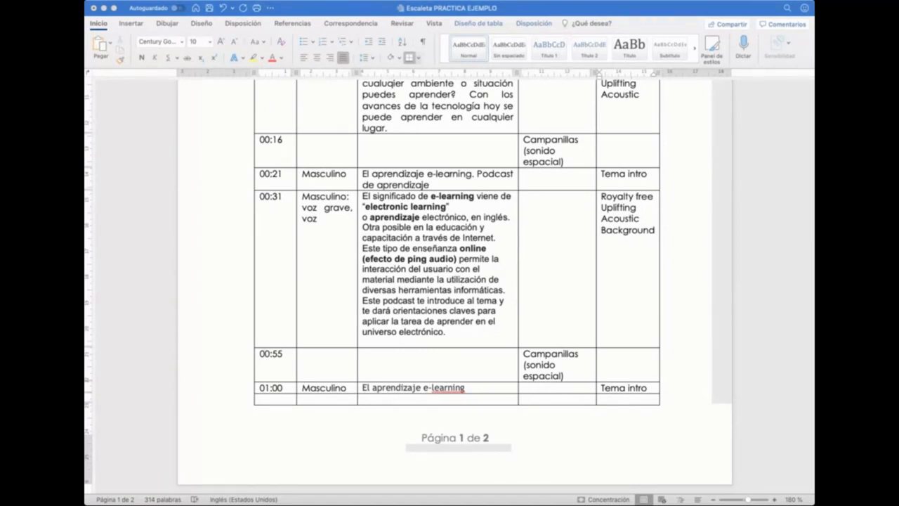
{"action": "left_click", "coordinate": [352, 5]}
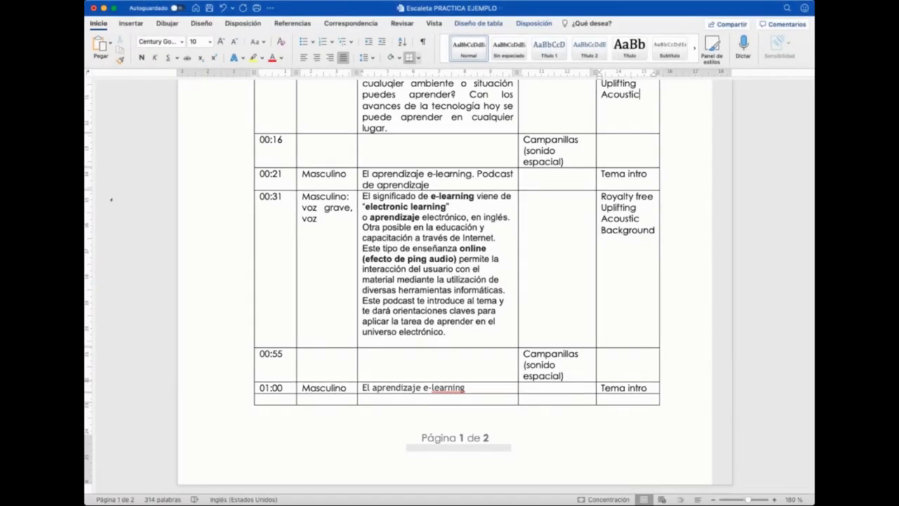
{"action": "scroll", "coordinate": [324, 257], "scroll_direction": "up", "scroll_amount": 10}
{"action": "scroll", "coordinate": [323, 258], "scroll_direction": "up", "scroll_amount": 1}
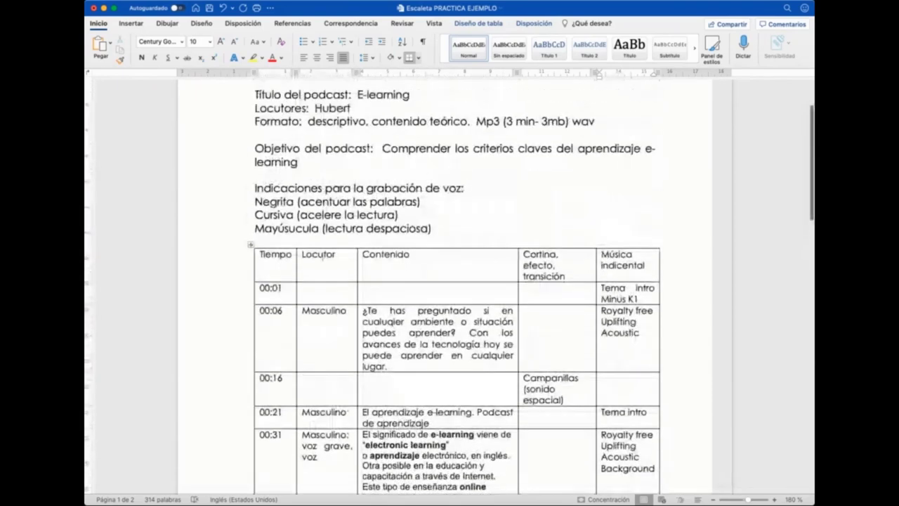
{"action": "scroll", "coordinate": [323, 258], "scroll_direction": "down", "scroll_amount": 2}
{"action": "scroll", "coordinate": [323, 258], "scroll_direction": "down", "scroll_amount": 2}
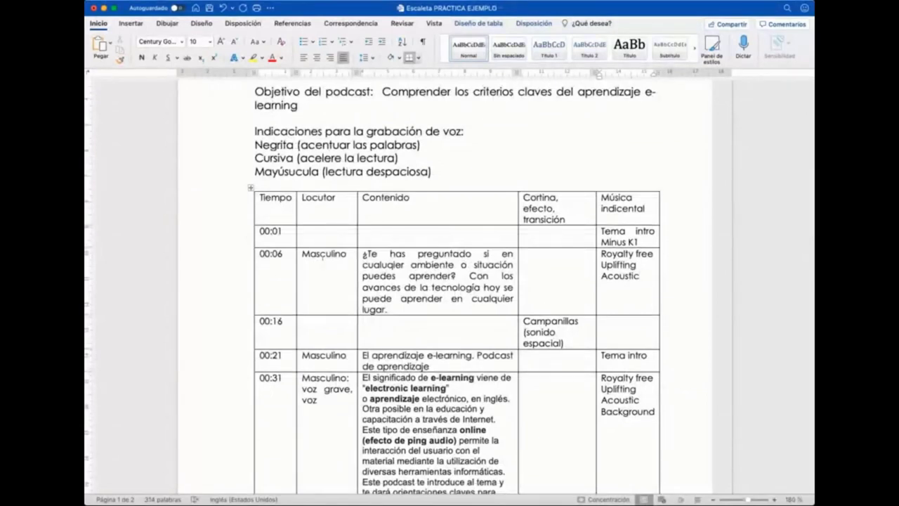
{"action": "scroll", "coordinate": [323, 258], "scroll_direction": "down", "scroll_amount": 1}
{"action": "scroll", "coordinate": [323, 257], "scroll_direction": "down", "scroll_amount": 5}
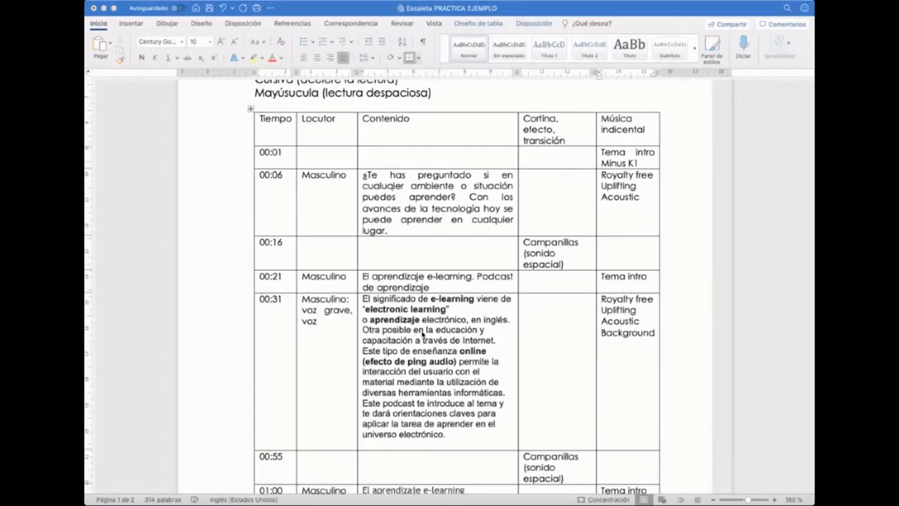
{"action": "scroll", "coordinate": [441, 364], "scroll_direction": "down", "scroll_amount": 2}
{"action": "scroll", "coordinate": [440, 364], "scroll_direction": "down", "scroll_amount": 1}
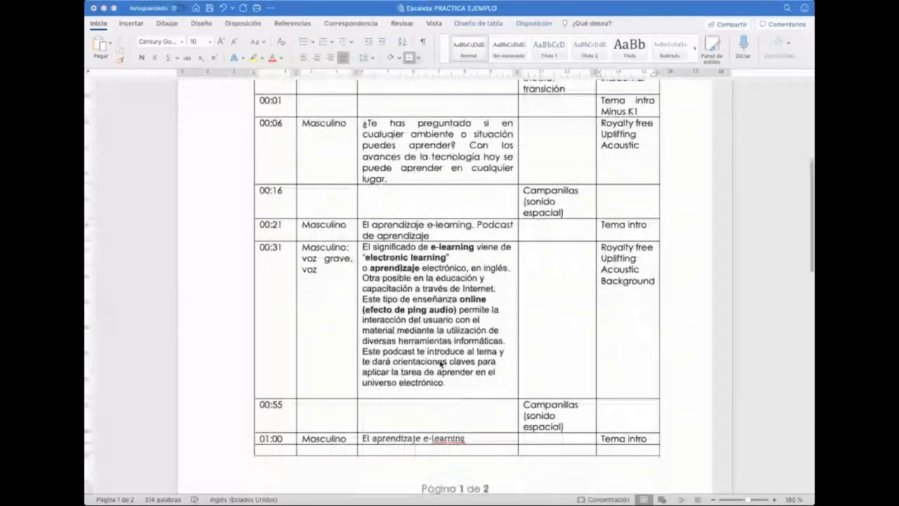
{"action": "scroll", "coordinate": [441, 363], "scroll_direction": "up", "scroll_amount": 1}
{"action": "scroll", "coordinate": [440, 364], "scroll_direction": "up", "scroll_amount": 2}
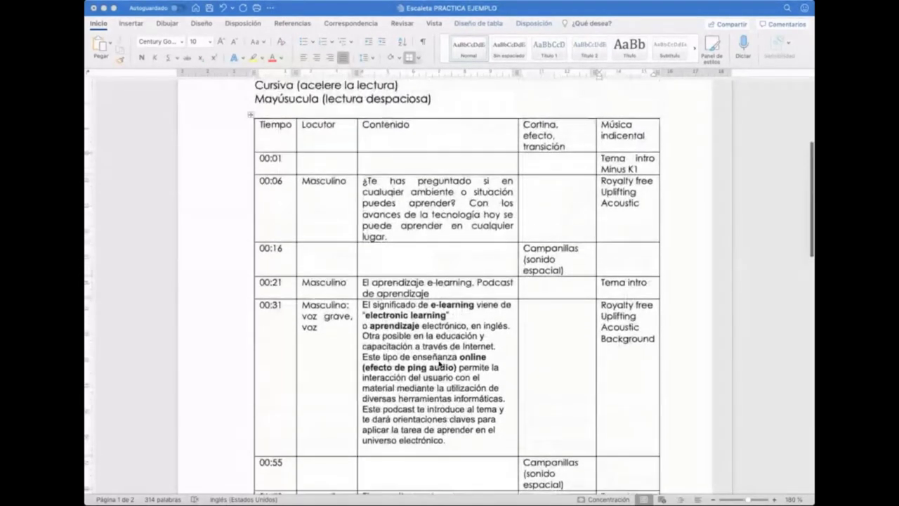
{"action": "scroll", "coordinate": [424, 368], "scroll_direction": "down", "scroll_amount": 1}
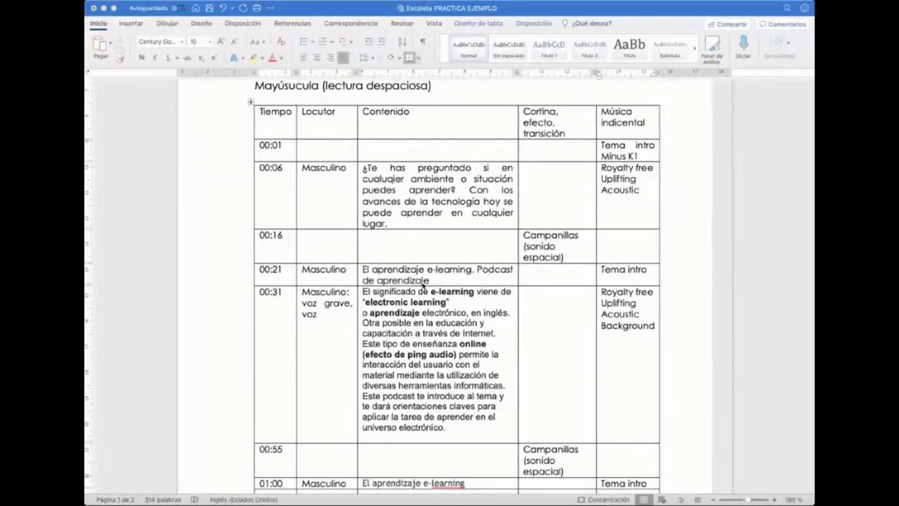
{"action": "scroll", "coordinate": [424, 287], "scroll_direction": "down", "scroll_amount": 3}
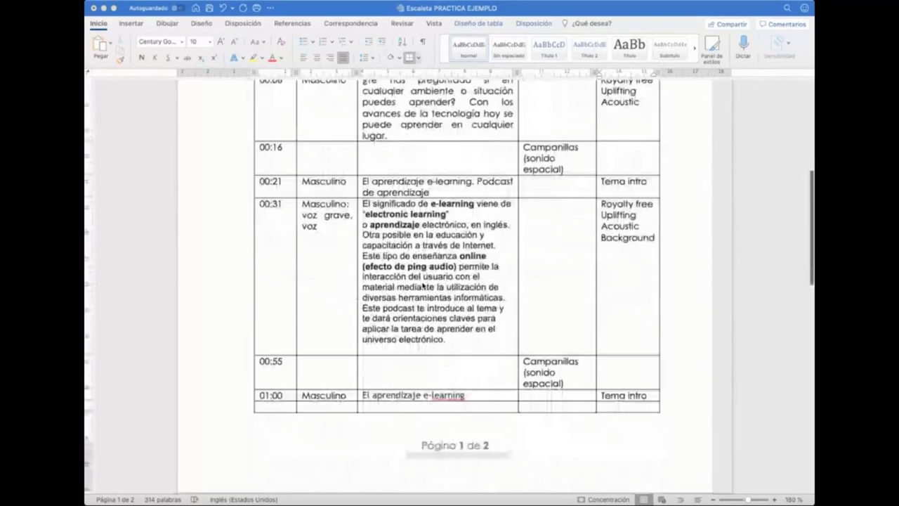
{"action": "scroll", "coordinate": [424, 287], "scroll_direction": "down", "scroll_amount": 4}
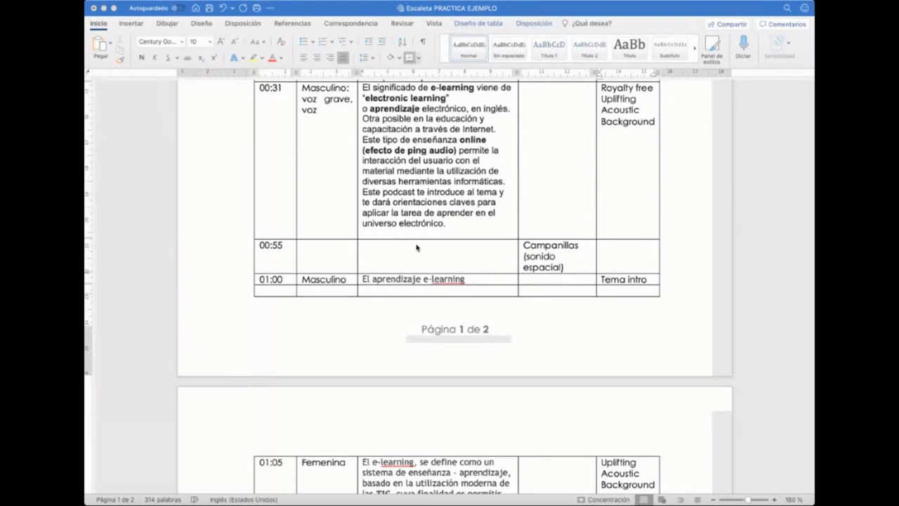
{"action": "scroll", "coordinate": [418, 239], "scroll_direction": "up", "scroll_amount": 5}
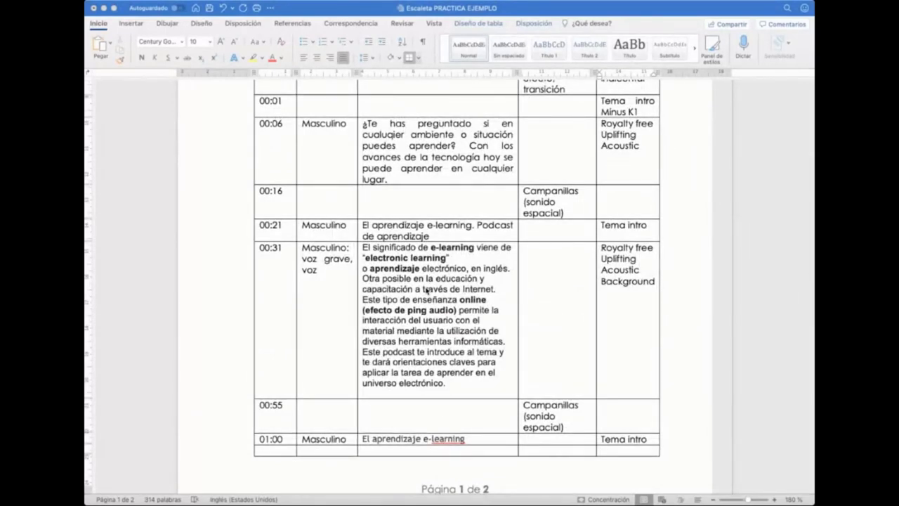
{"action": "scroll", "coordinate": [427, 290], "scroll_direction": "up", "scroll_amount": 3}
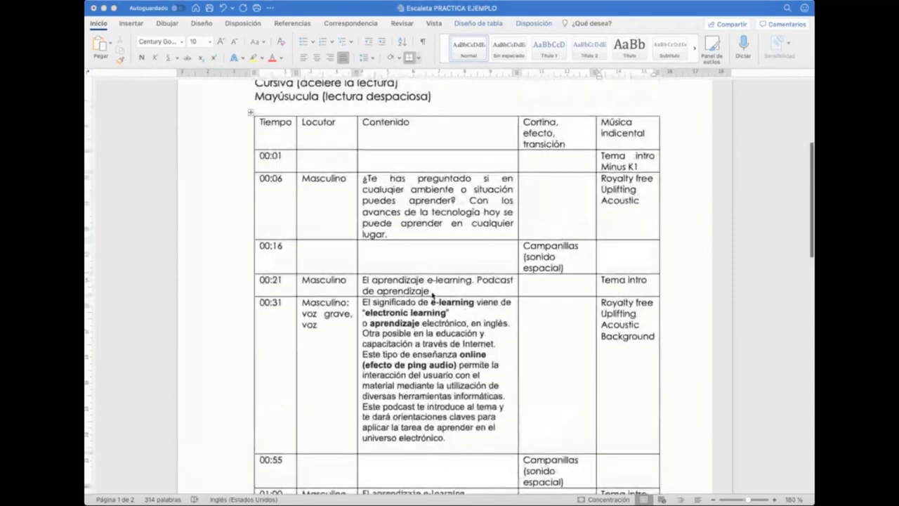
{"action": "scroll", "coordinate": [433, 294], "scroll_direction": "down", "scroll_amount": 10}
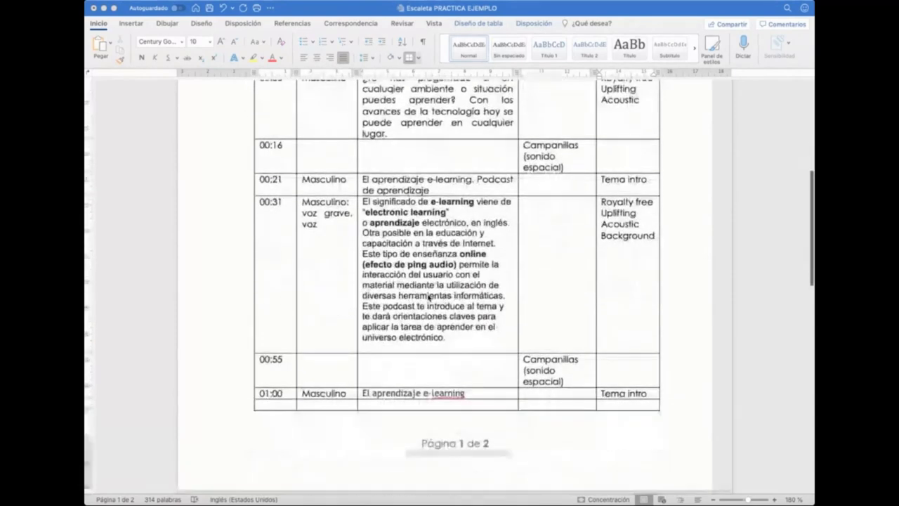
{"action": "scroll", "coordinate": [428, 298], "scroll_direction": "down", "scroll_amount": 9}
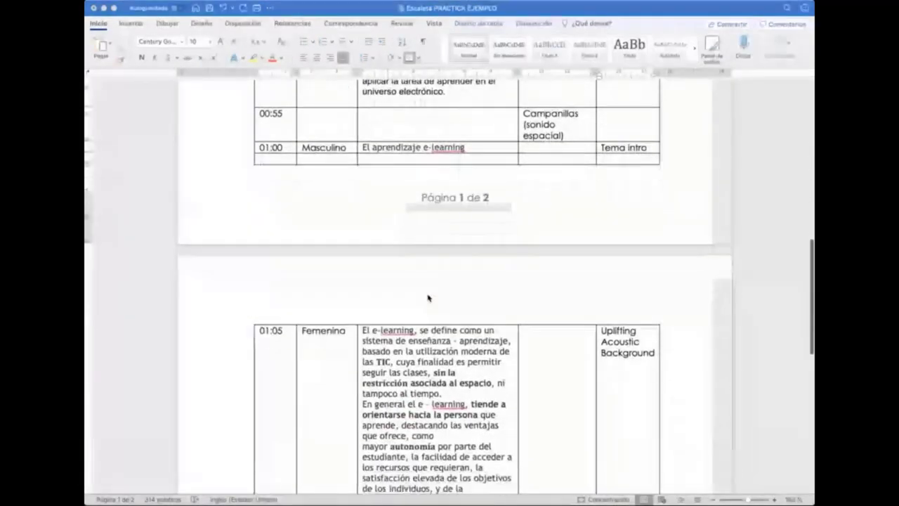
{"action": "scroll", "coordinate": [428, 298], "scroll_direction": "up", "scroll_amount": 14}
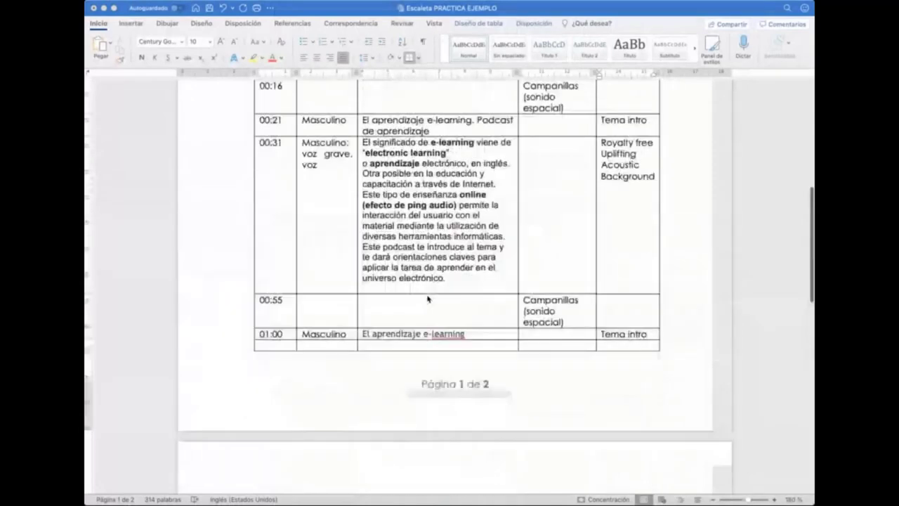
{"action": "scroll", "coordinate": [427, 299], "scroll_direction": "up", "scroll_amount": 5}
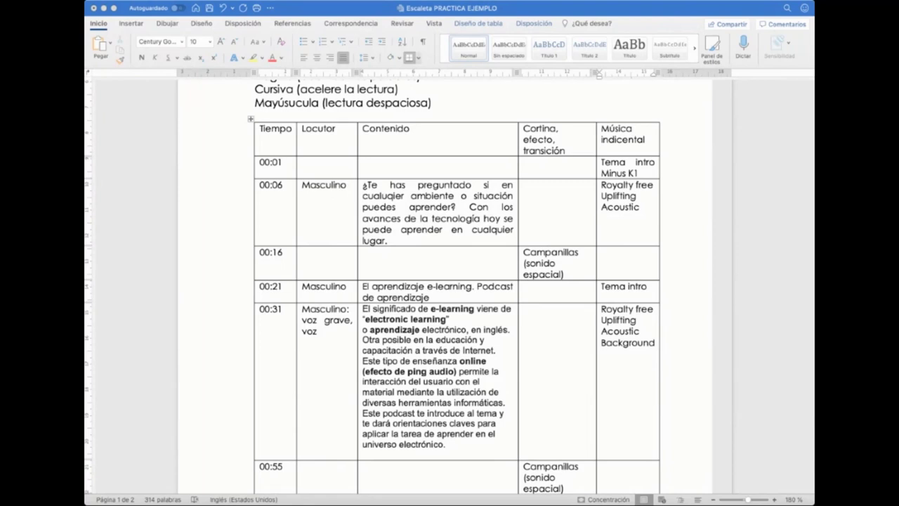
{"action": "left_click", "coordinate": [399, 229]}
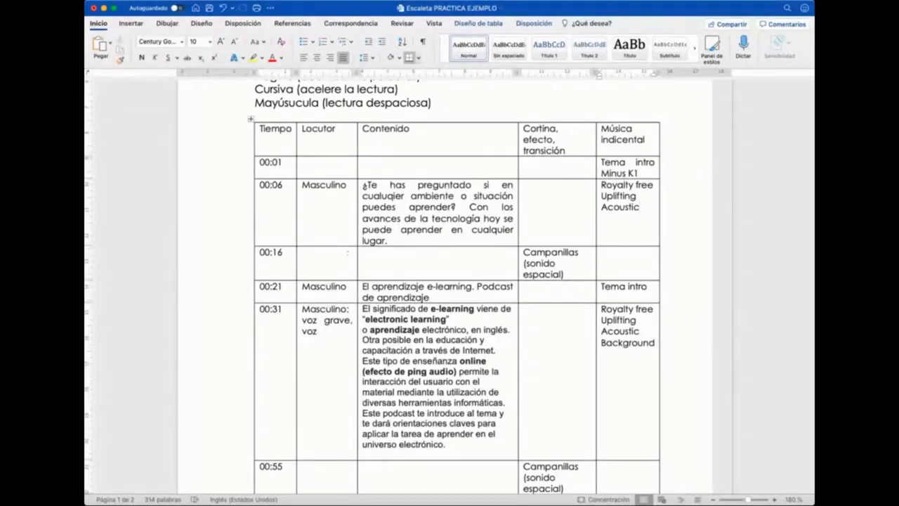
{"action": "scroll", "coordinate": [395, 230], "scroll_direction": "up", "scroll_amount": 1}
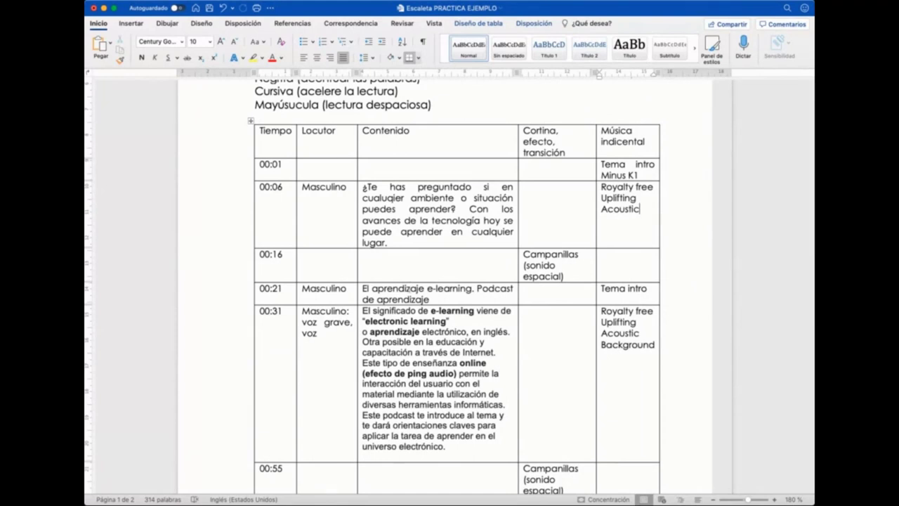
{"action": "scroll", "coordinate": [449, 281], "scroll_direction": "down", "scroll_amount": 4}
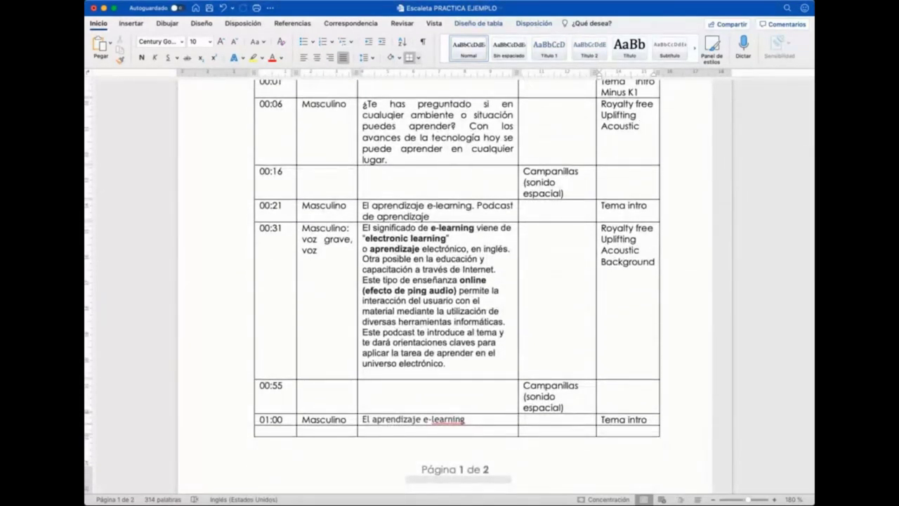
{"action": "scroll", "coordinate": [450, 281], "scroll_direction": "down", "scroll_amount": 3}
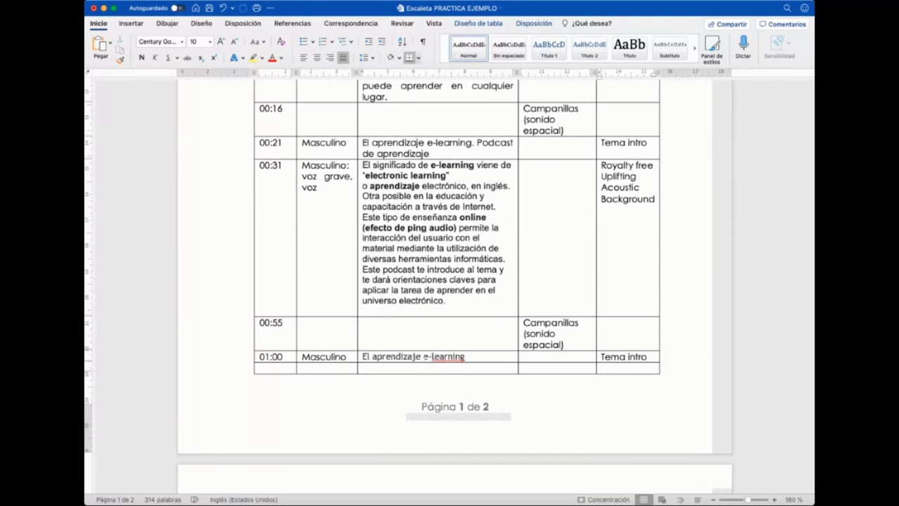
{"action": "scroll", "coordinate": [424, 358], "scroll_direction": "down", "scroll_amount": 3}
{"action": "scroll", "coordinate": [424, 357], "scroll_direction": "down", "scroll_amount": 2}
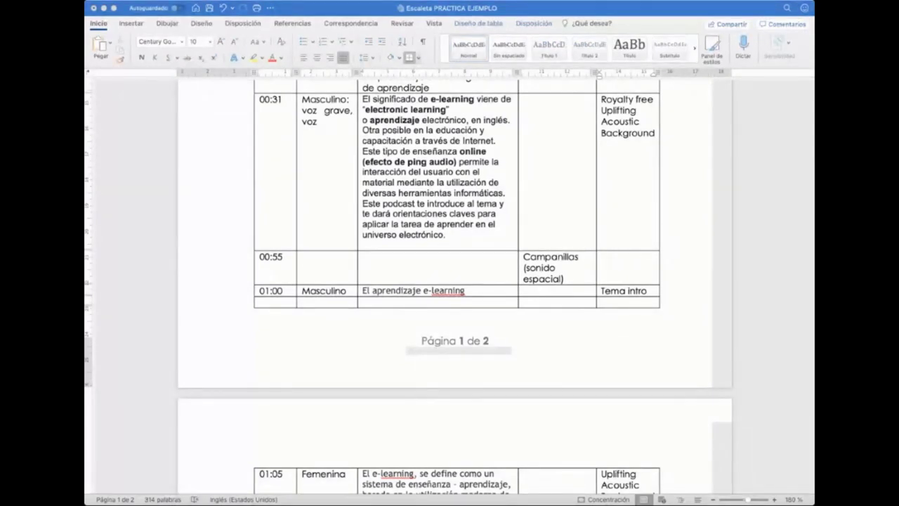
{"action": "scroll", "coordinate": [465, 255], "scroll_direction": "up", "scroll_amount": 10}
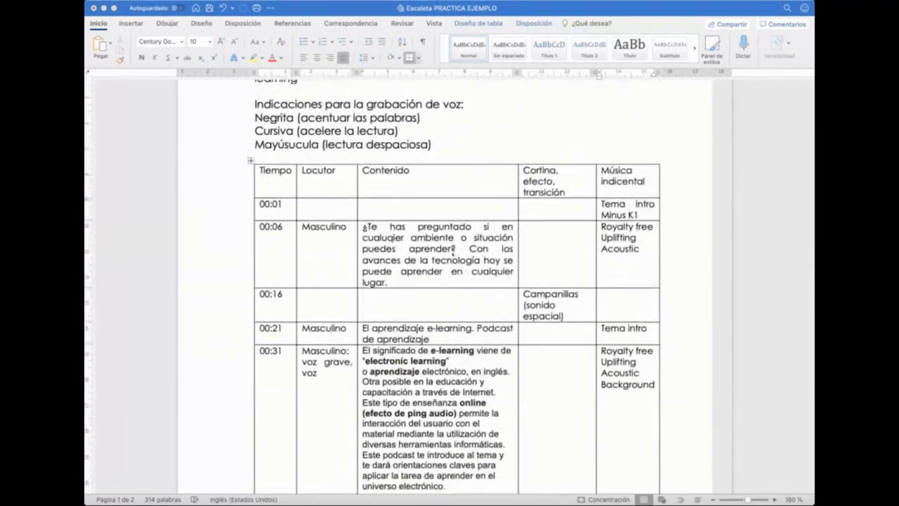
{"action": "scroll", "coordinate": [454, 256], "scroll_direction": "down", "scroll_amount": 5}
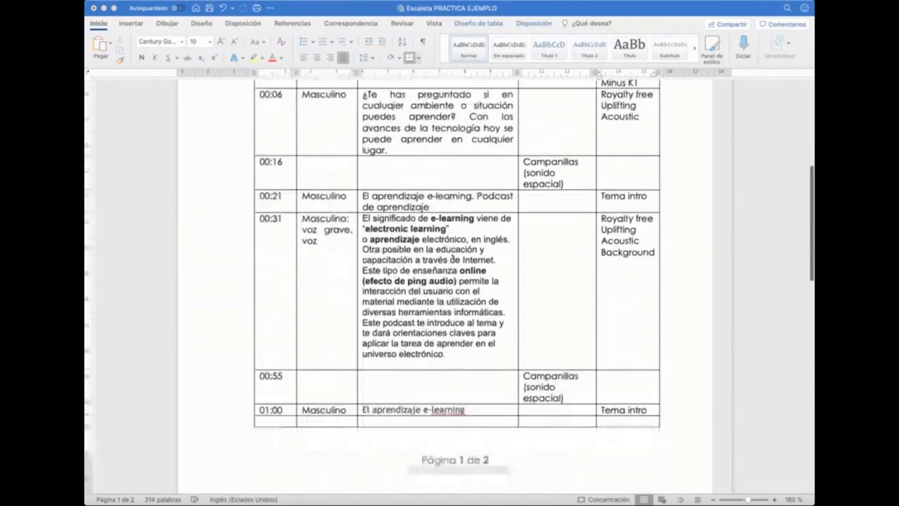
{"action": "scroll", "coordinate": [453, 259], "scroll_direction": "down", "scroll_amount": 12}
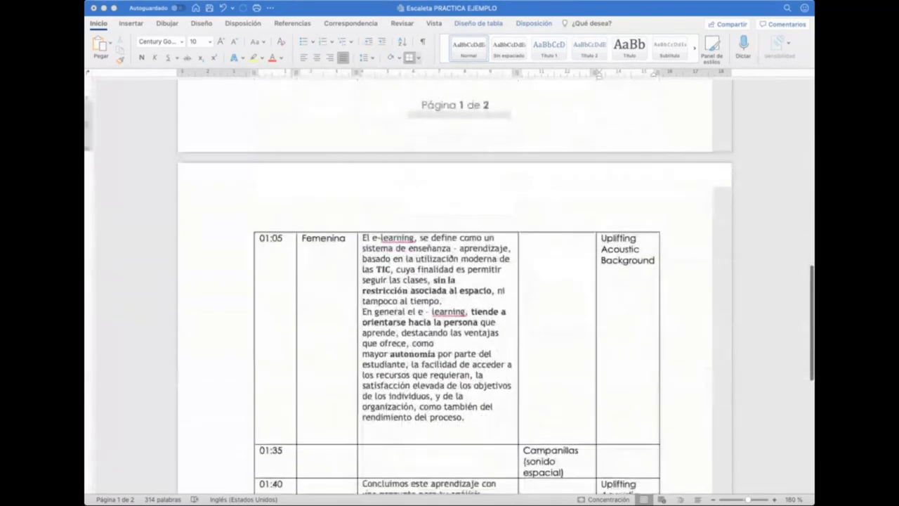
{"action": "scroll", "coordinate": [453, 281], "scroll_direction": "down", "scroll_amount": 6}
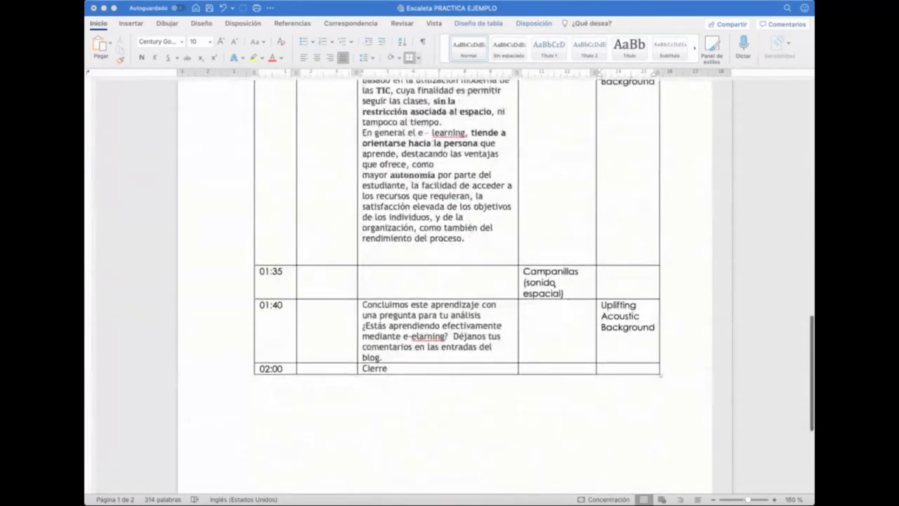
{"action": "scroll", "coordinate": [539, 233], "scroll_direction": "up", "scroll_amount": 4}
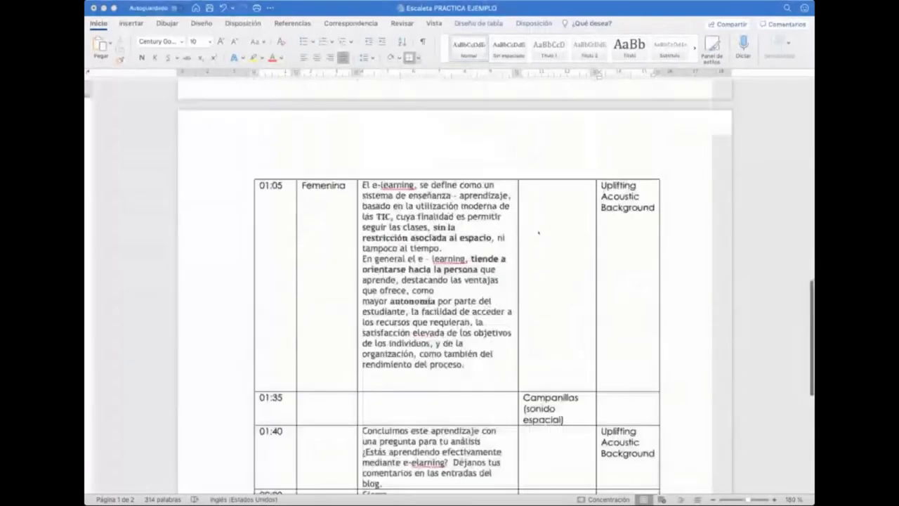
{"action": "scroll", "coordinate": [538, 232], "scroll_direction": "up", "scroll_amount": 14}
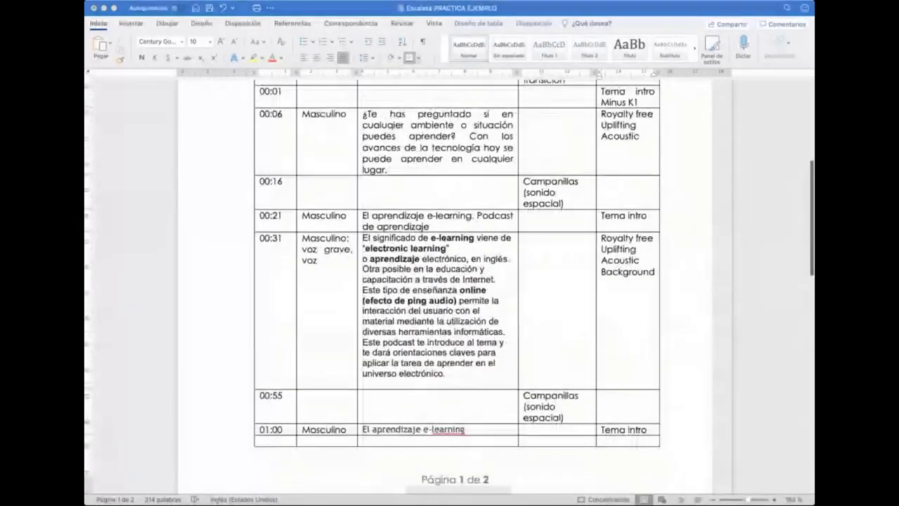
{"action": "scroll", "coordinate": [444, 239], "scroll_direction": "up", "scroll_amount": 4}
{"action": "scroll", "coordinate": [444, 239], "scroll_direction": "down", "scroll_amount": 1}
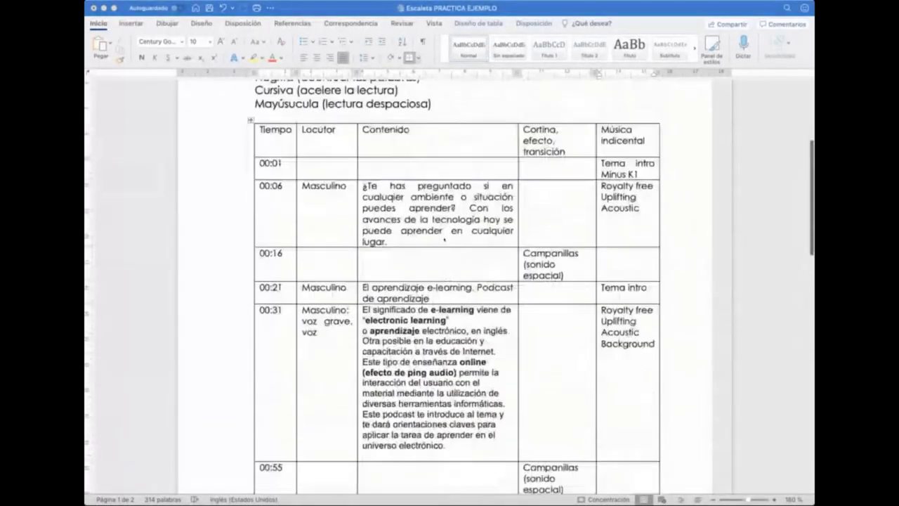
{"action": "scroll", "coordinate": [444, 240], "scroll_direction": "down", "scroll_amount": 2}
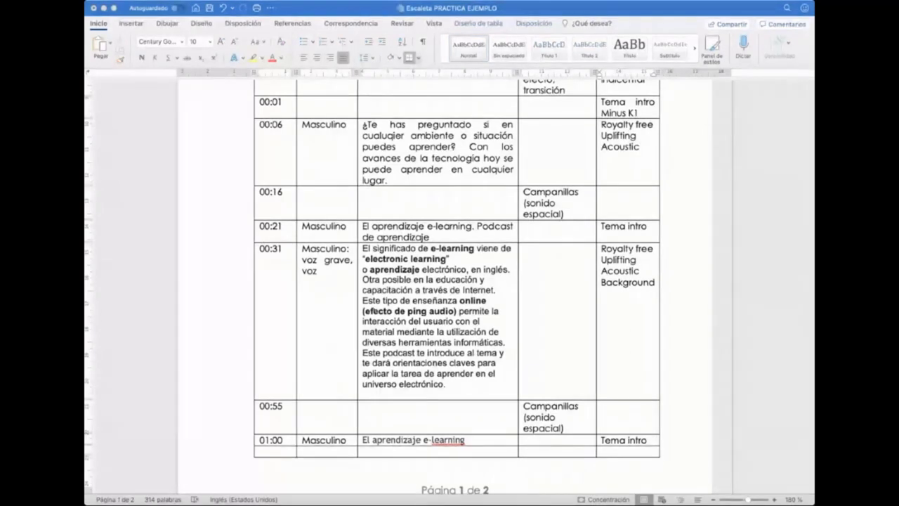
{"action": "scroll", "coordinate": [456, 281], "scroll_direction": "up", "scroll_amount": 2}
{"action": "scroll", "coordinate": [389, 321], "scroll_direction": "up", "scroll_amount": 2}
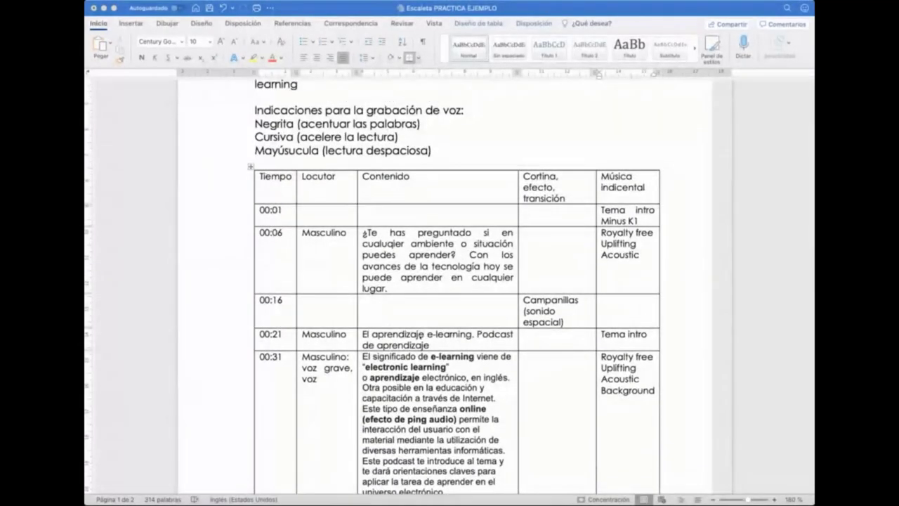
{"action": "scroll", "coordinate": [419, 336], "scroll_direction": "up", "scroll_amount": 3}
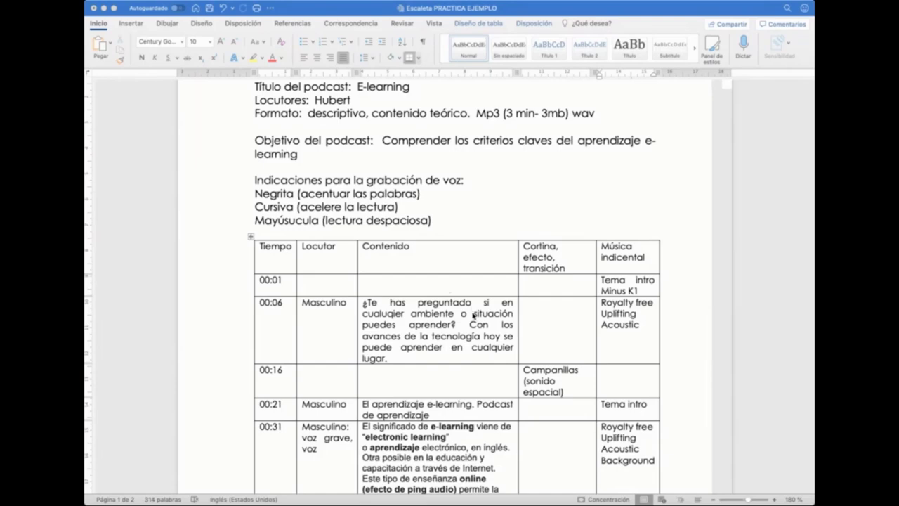
{"action": "scroll", "coordinate": [475, 338], "scroll_direction": "up", "scroll_amount": 3}
{"action": "scroll", "coordinate": [475, 347], "scroll_direction": "down", "scroll_amount": 5}
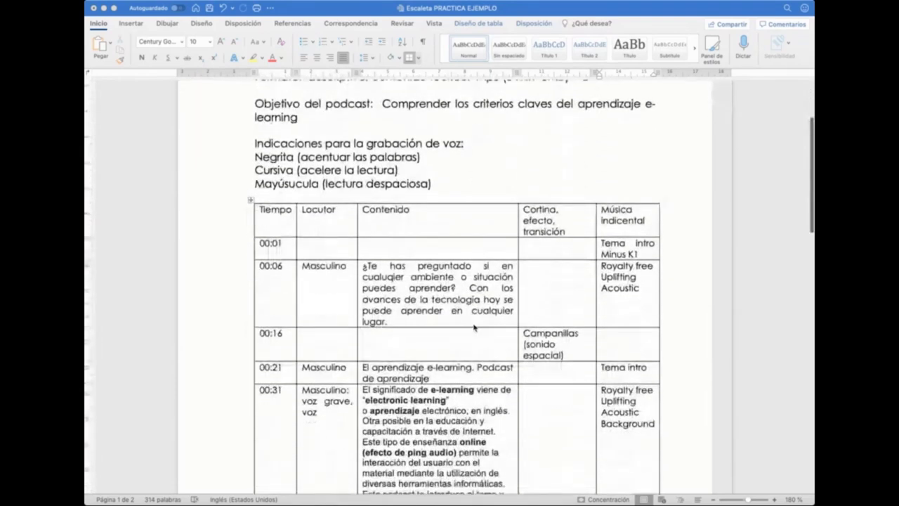
{"action": "scroll", "coordinate": [442, 258], "scroll_direction": "down", "scroll_amount": 4}
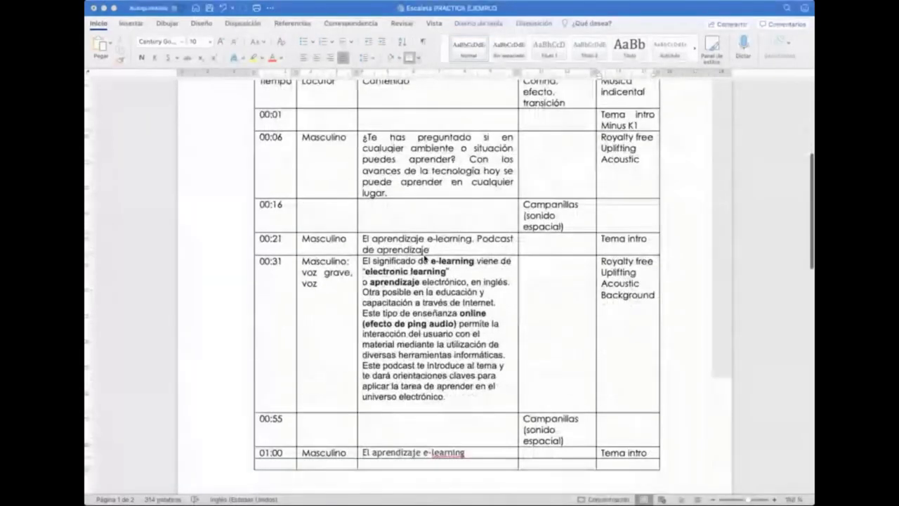
{"action": "scroll", "coordinate": [425, 260], "scroll_direction": "down", "scroll_amount": 11}
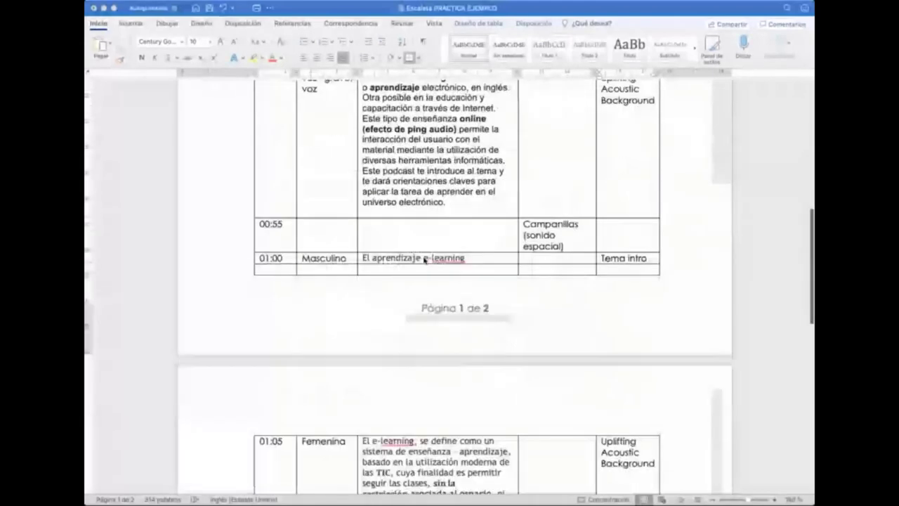
{"action": "scroll", "coordinate": [426, 319], "scroll_direction": "down", "scroll_amount": 1}
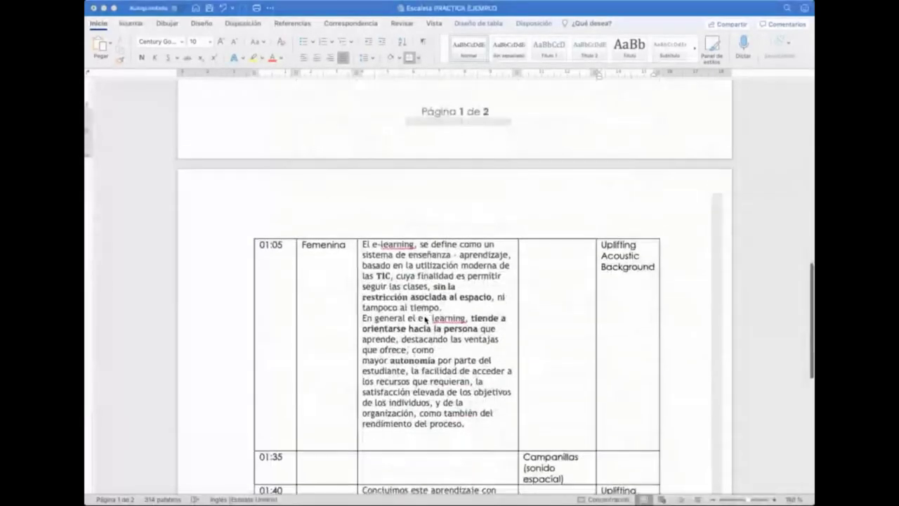
{"action": "scroll", "coordinate": [425, 318], "scroll_direction": "down", "scroll_amount": 4}
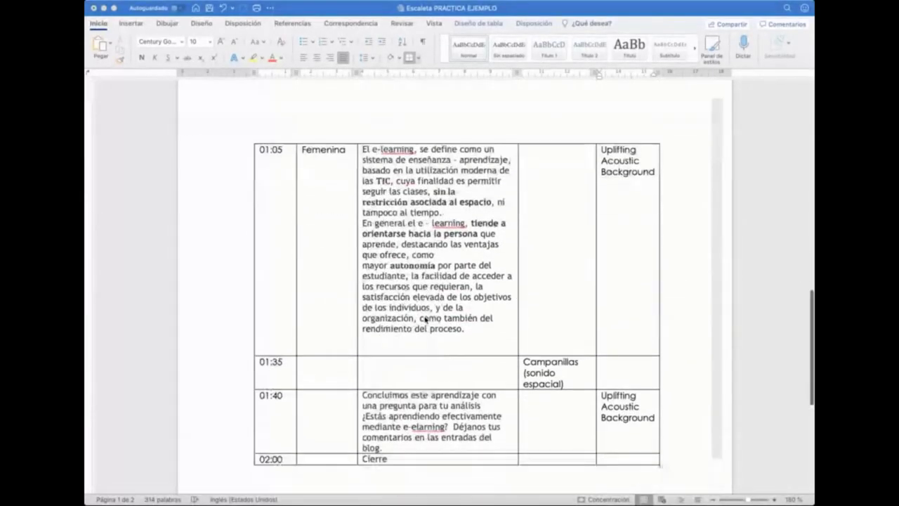
{"action": "scroll", "coordinate": [425, 318], "scroll_direction": "up", "scroll_amount": 4}
{"action": "scroll", "coordinate": [425, 318], "scroll_direction": "down", "scroll_amount": 3}
{"action": "scroll", "coordinate": [425, 318], "scroll_direction": "down", "scroll_amount": 1}
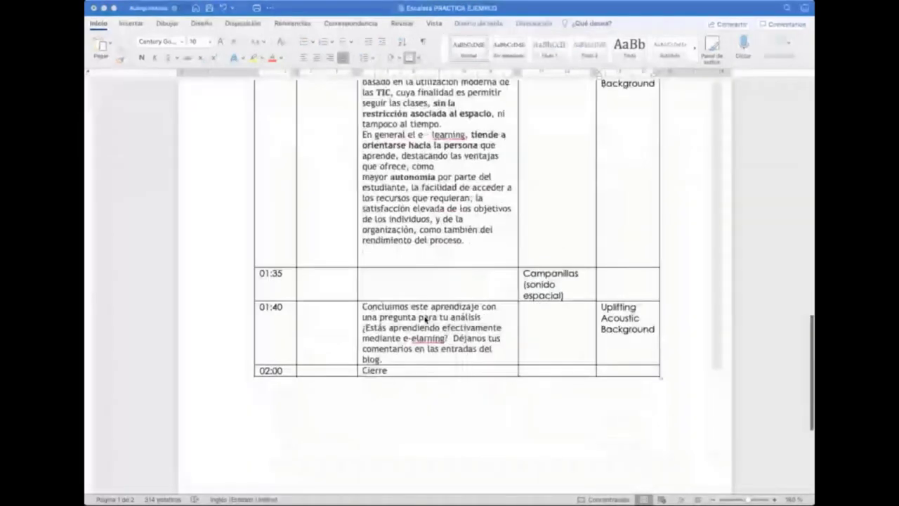
{"action": "scroll", "coordinate": [425, 318], "scroll_direction": "up", "scroll_amount": 9}
{"action": "scroll", "coordinate": [425, 319], "scroll_direction": "up", "scroll_amount": 10}
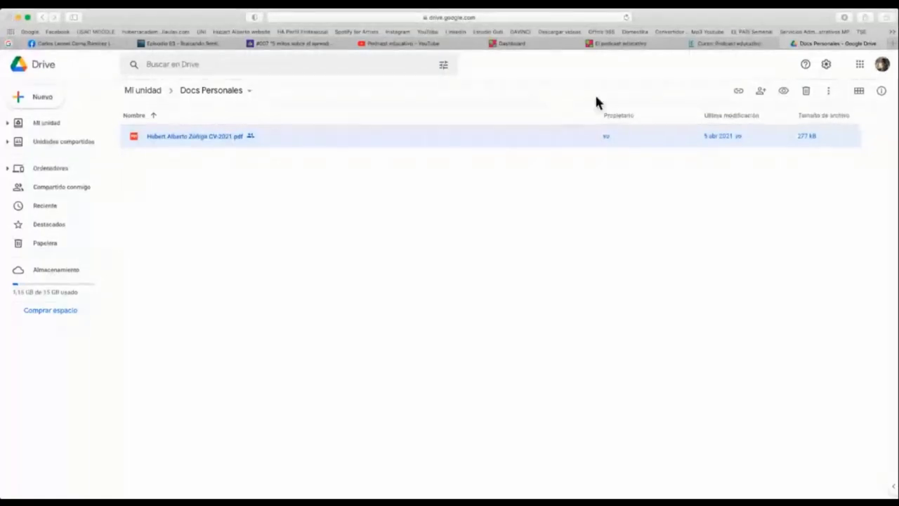
- Load the pasted SharePoint link in a new tab and scroll through the PODCAST timing table
{"action": "key", "text": "super+t"}
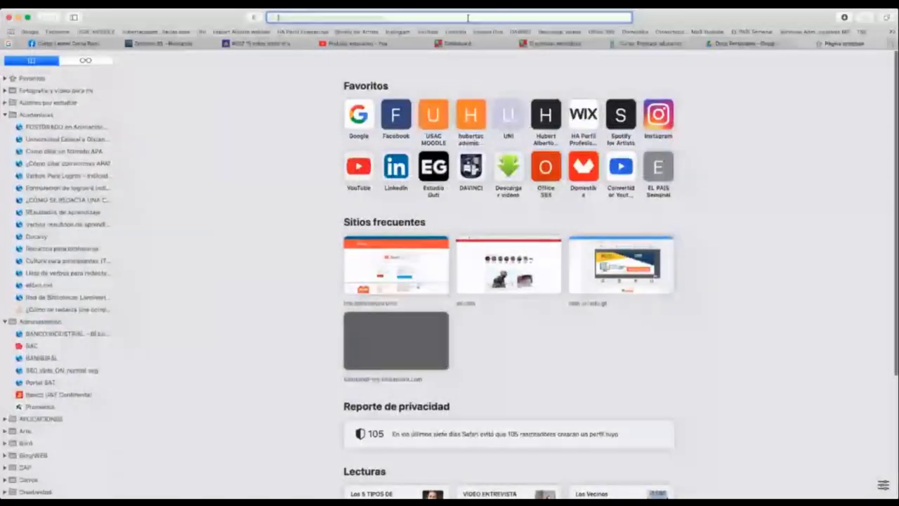
{"action": "key", "text": "super+v"}
{"action": "key", "text": "Return"}
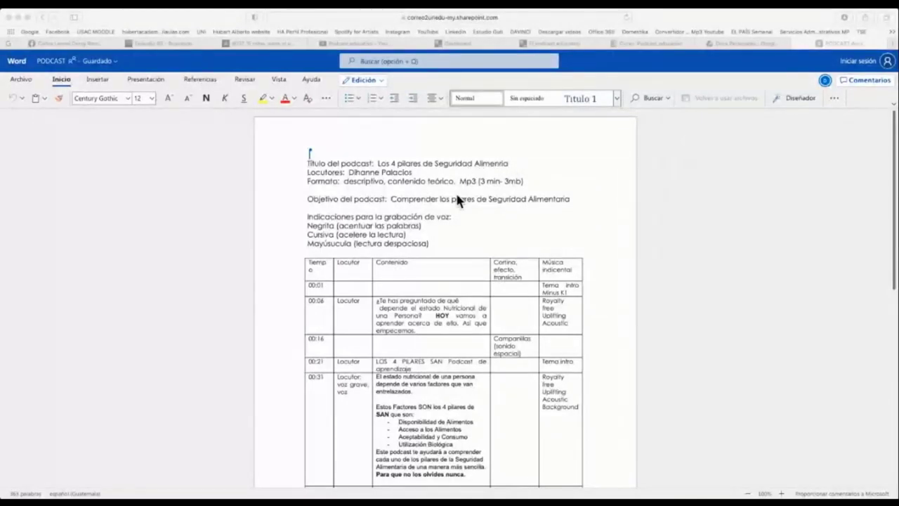
{"action": "scroll", "coordinate": [449, 204], "scroll_direction": "down", "scroll_amount": 3}
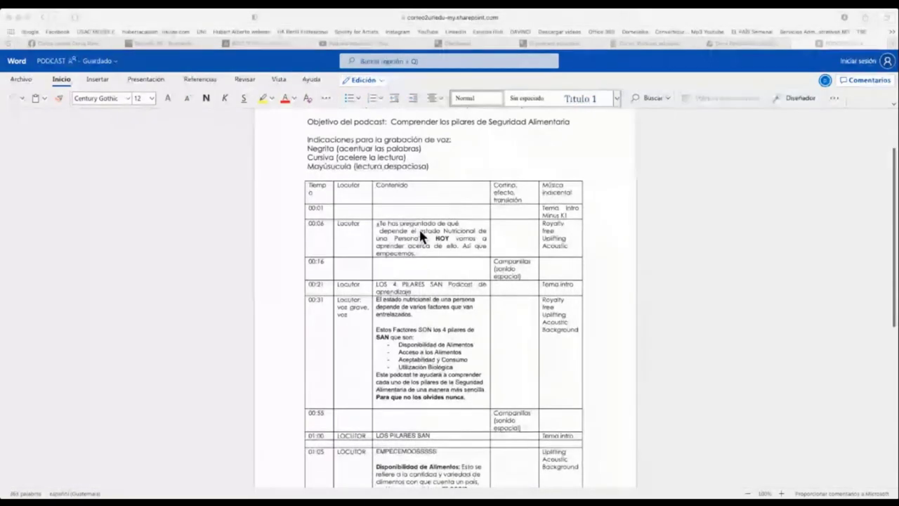
{"action": "scroll", "coordinate": [451, 239], "scroll_direction": "up", "scroll_amount": 3}
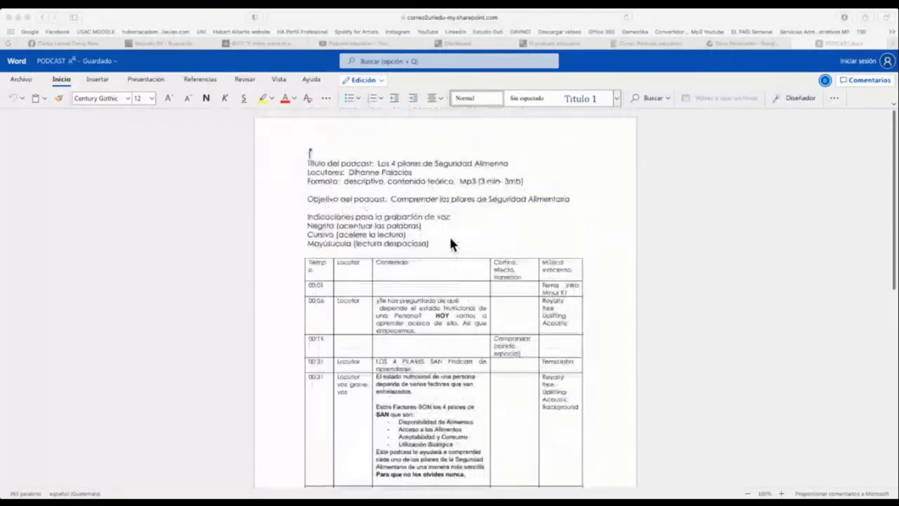
{"action": "scroll", "coordinate": [450, 239], "scroll_direction": "down", "scroll_amount": 3}
{"action": "scroll", "coordinate": [450, 242], "scroll_direction": "down", "scroll_amount": 2}
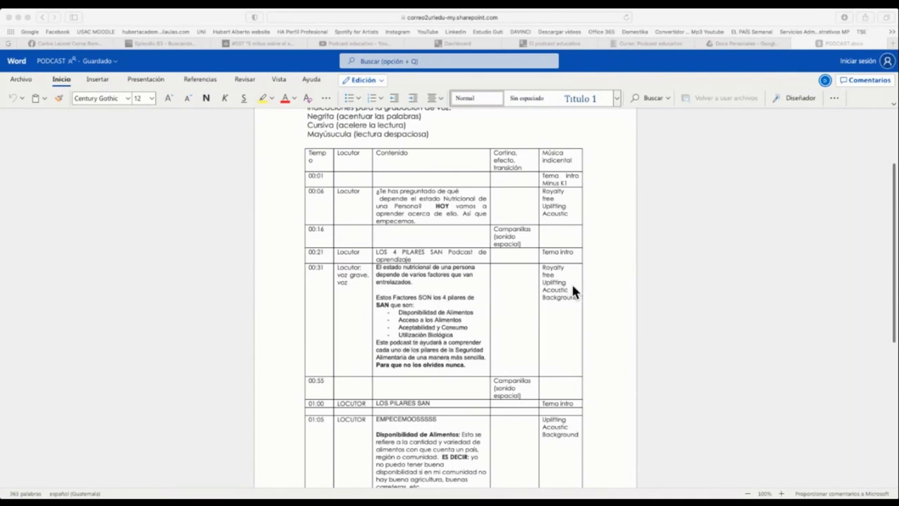
{"action": "scroll", "coordinate": [438, 293], "scroll_direction": "down", "scroll_amount": 3}
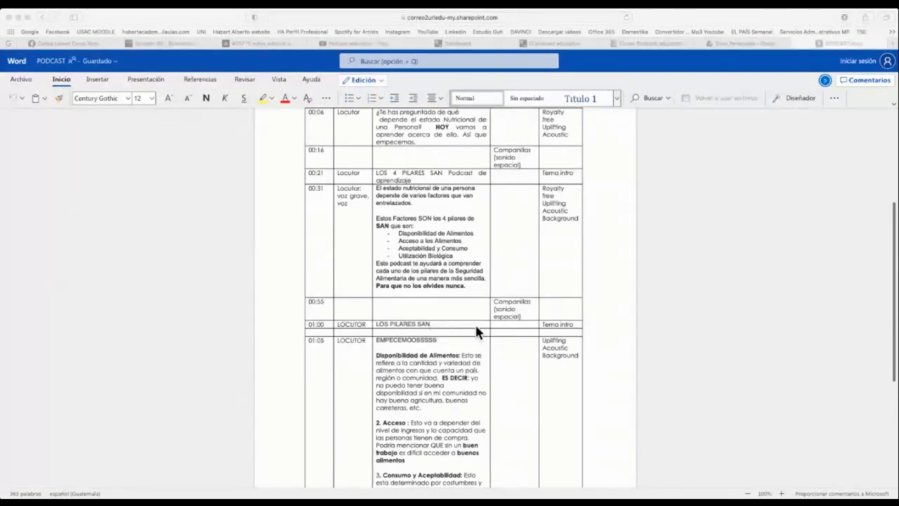
- Scroll PODCAST.docx from the table end back to the header, then return to the Docs Personales Drive folder
{"action": "scroll", "coordinate": [432, 341], "scroll_direction": "down", "scroll_amount": 3}
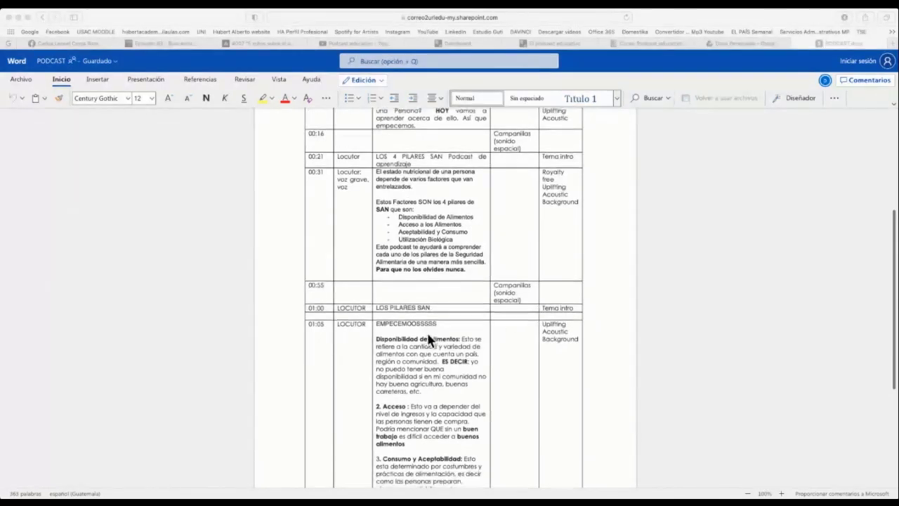
{"action": "scroll", "coordinate": [424, 276], "scroll_direction": "down", "scroll_amount": 2}
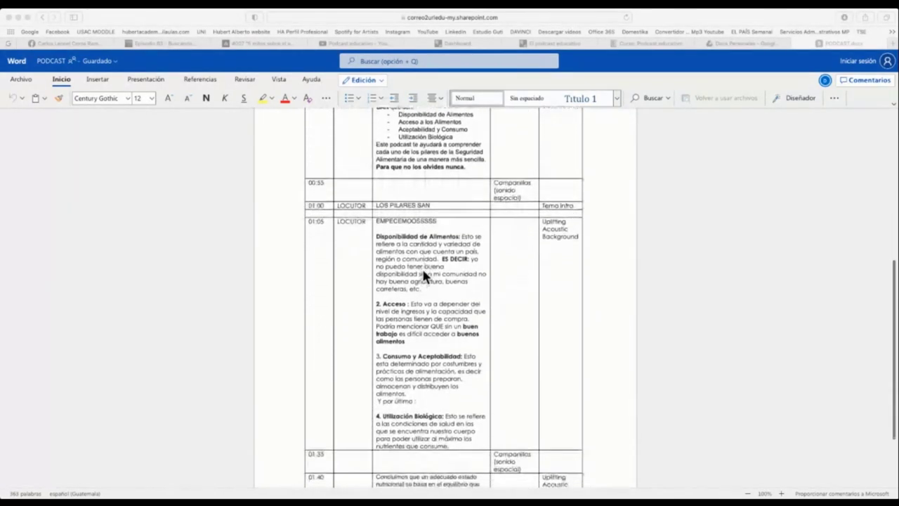
{"action": "scroll", "coordinate": [423, 275], "scroll_direction": "down", "scroll_amount": 2}
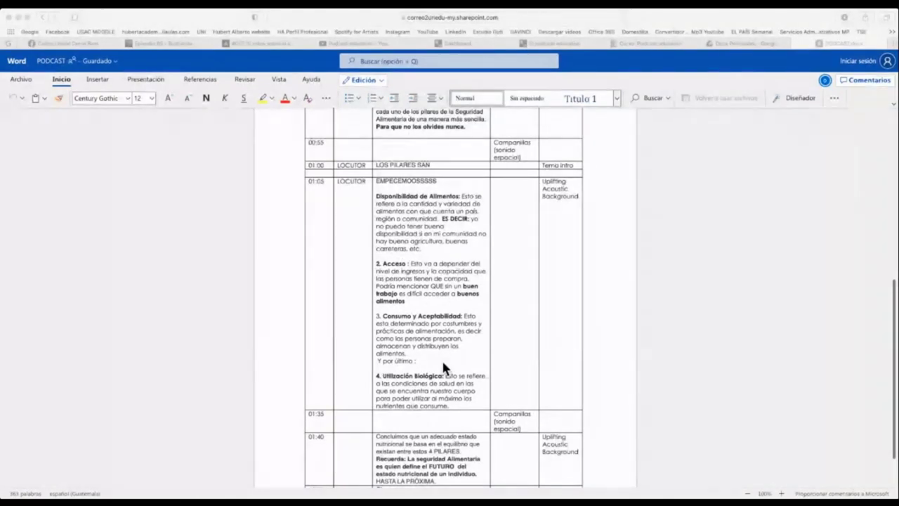
{"action": "scroll", "coordinate": [442, 366], "scroll_direction": "down", "scroll_amount": 3}
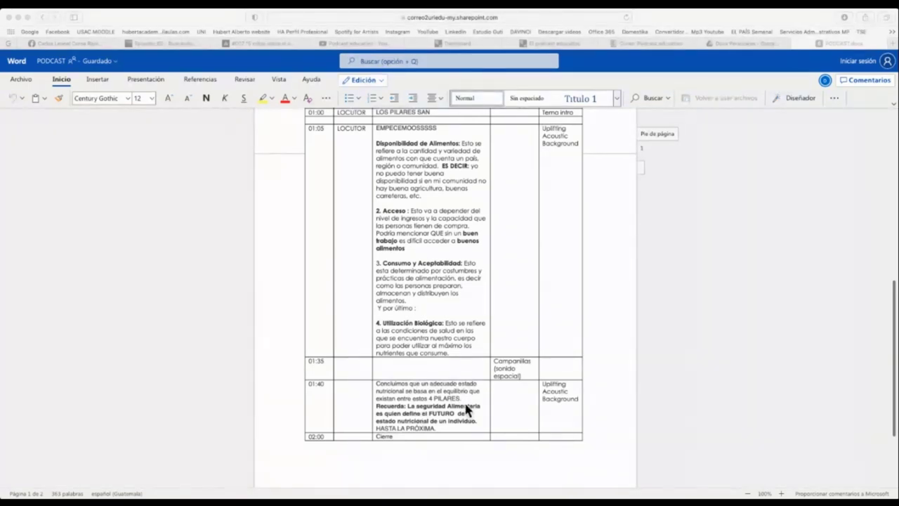
{"action": "scroll", "coordinate": [428, 411], "scroll_direction": "up", "scroll_amount": 10}
{"action": "scroll", "coordinate": [452, 398], "scroll_direction": "up", "scroll_amount": 1}
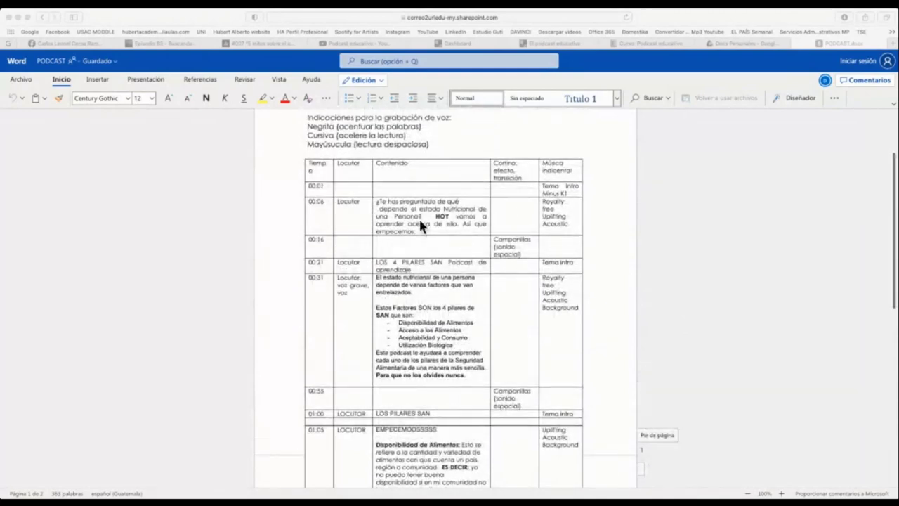
{"action": "scroll", "coordinate": [419, 221], "scroll_direction": "down", "scroll_amount": 15}
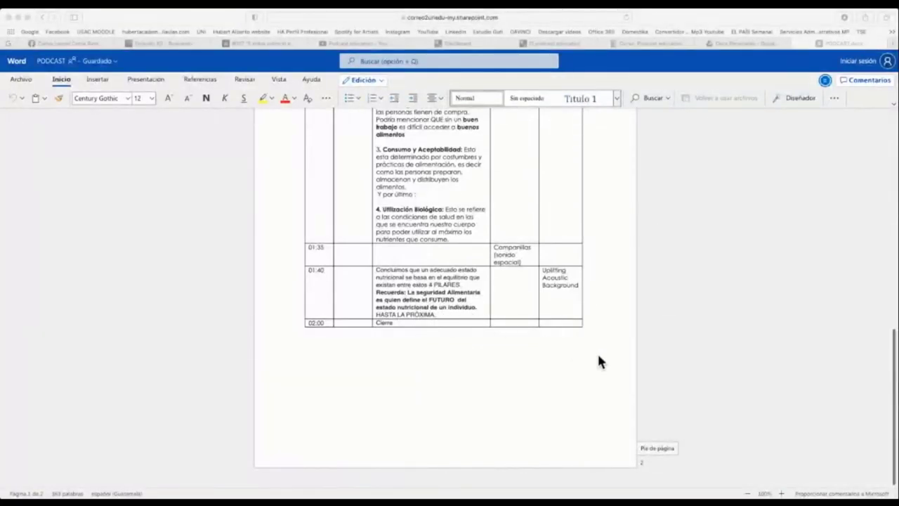
{"action": "scroll", "coordinate": [474, 298], "scroll_direction": "up", "scroll_amount": 15}
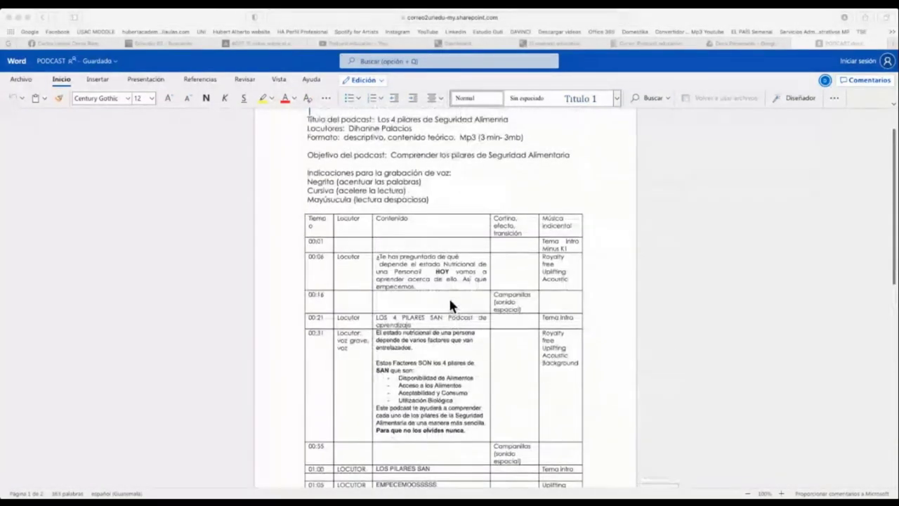
{"action": "scroll", "coordinate": [452, 306], "scroll_direction": "down", "scroll_amount": 2}
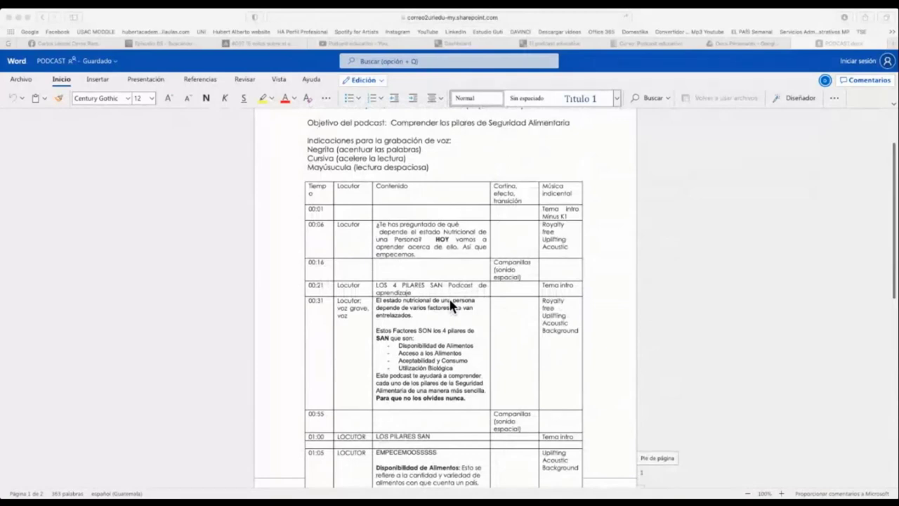
{"action": "scroll", "coordinate": [451, 306], "scroll_direction": "up", "scroll_amount": 1}
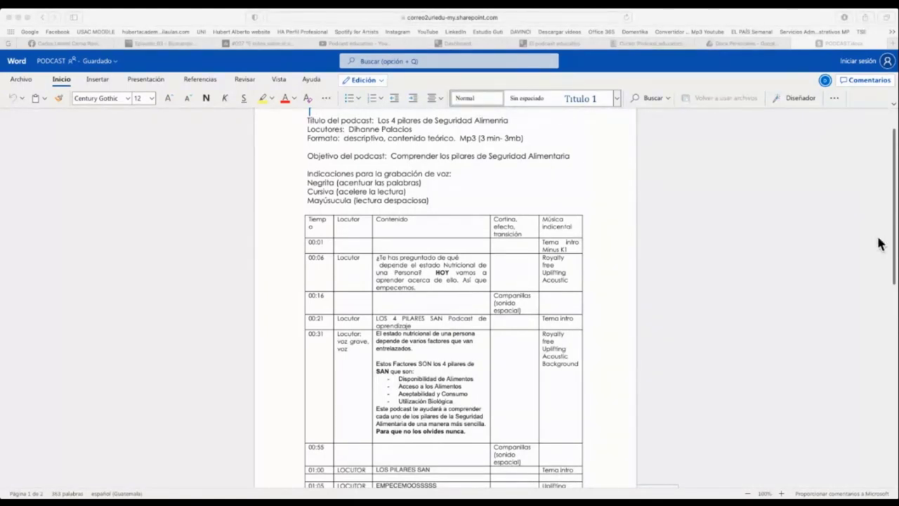
{"action": "left_click", "coordinate": [754, 44]}
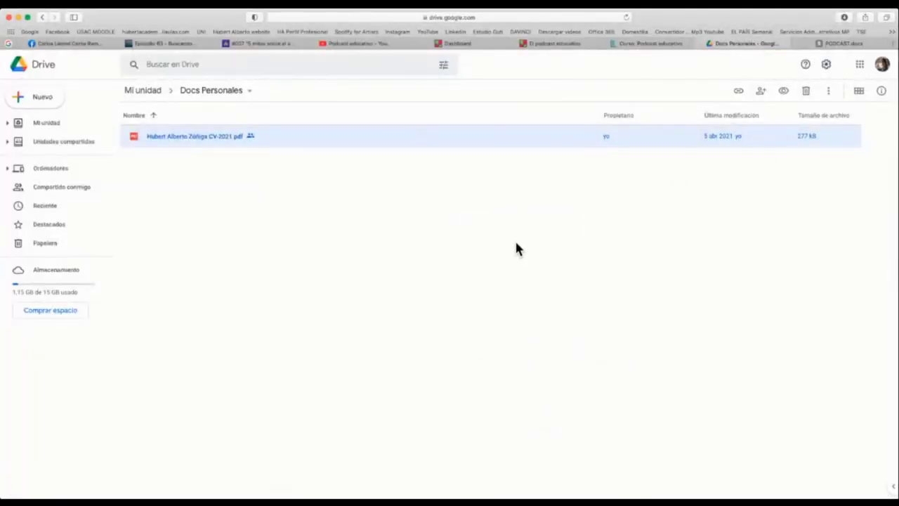
- Get a link for the CV PDF, keeping access as 'Cualquier persona con el enlace'
{"action": "left_click", "coordinate": [444, 221]}
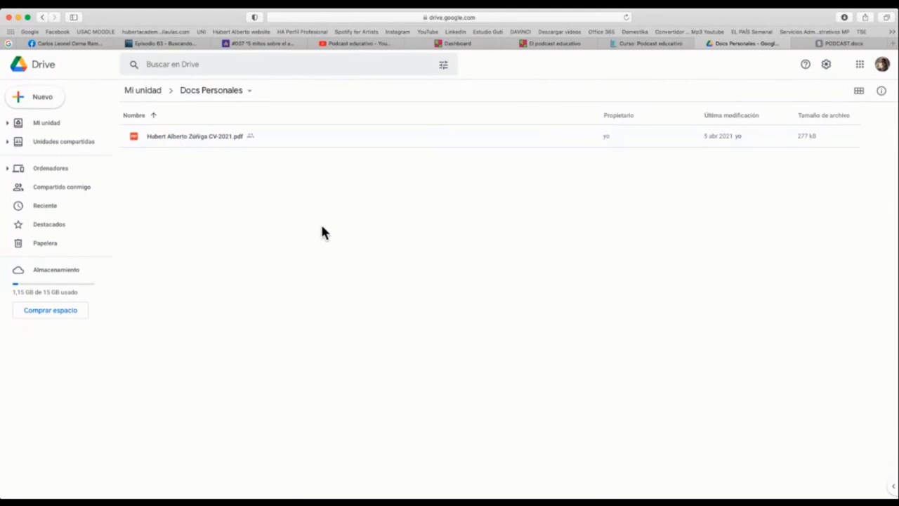
{"action": "left_click", "coordinate": [205, 141]}
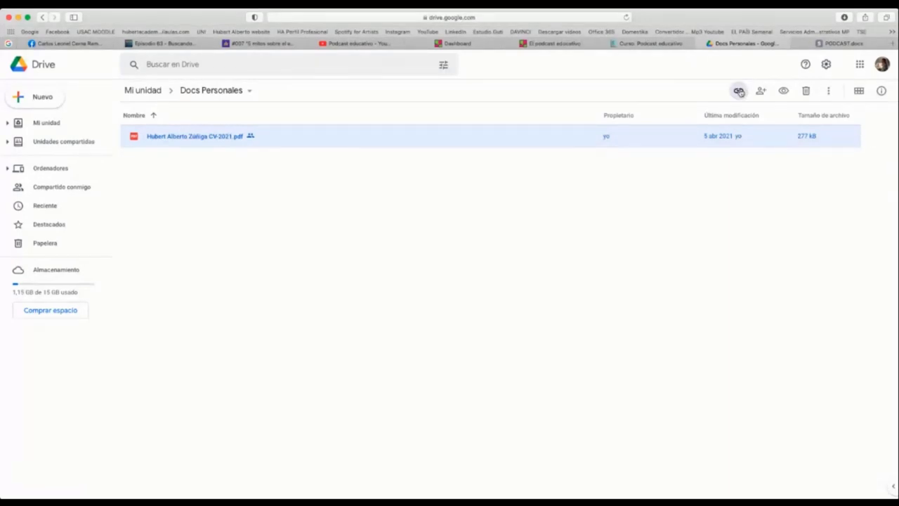
{"action": "left_click", "coordinate": [739, 92]}
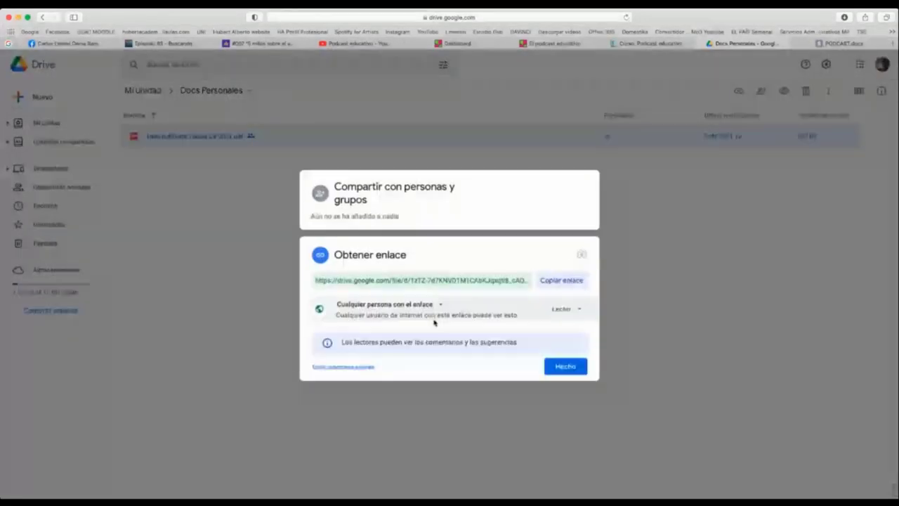
{"action": "left_click", "coordinate": [437, 305]}
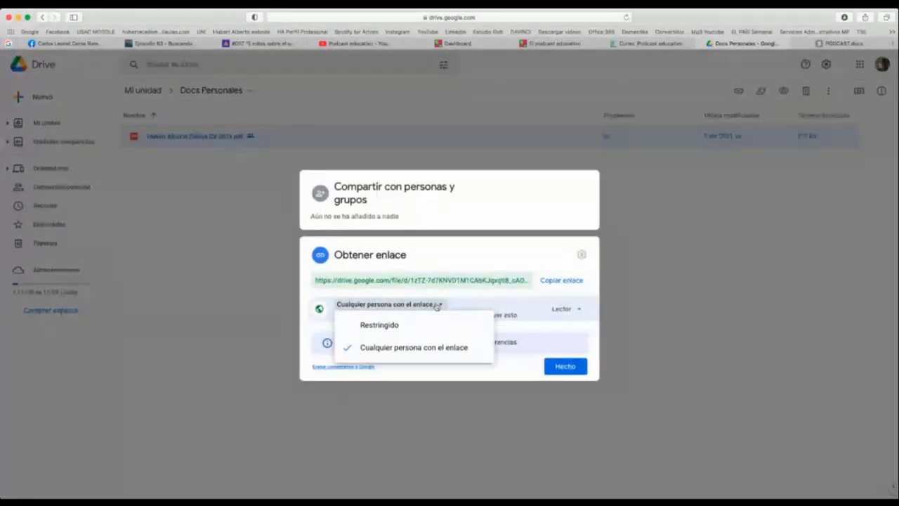
{"action": "left_click", "coordinate": [434, 355]}
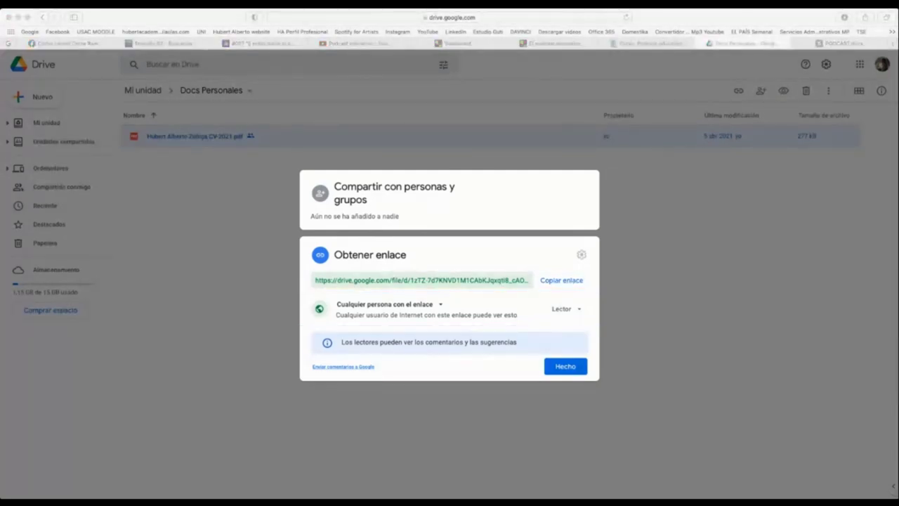
- Paste a shared Drive link into the address bar and go back to PODCAST.docx
{"action": "left_click", "coordinate": [608, 57]}
{"action": "left_click", "coordinate": [519, 18]}
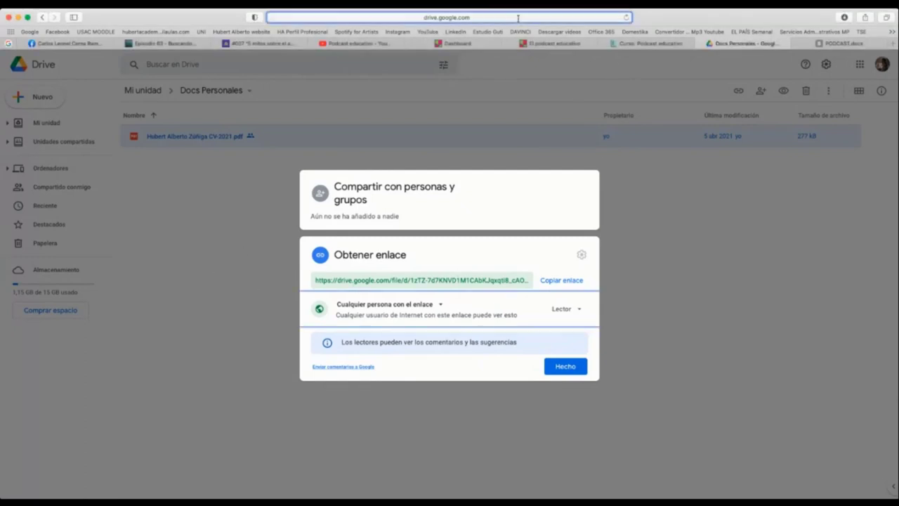
{"action": "key", "text": "super+v"}
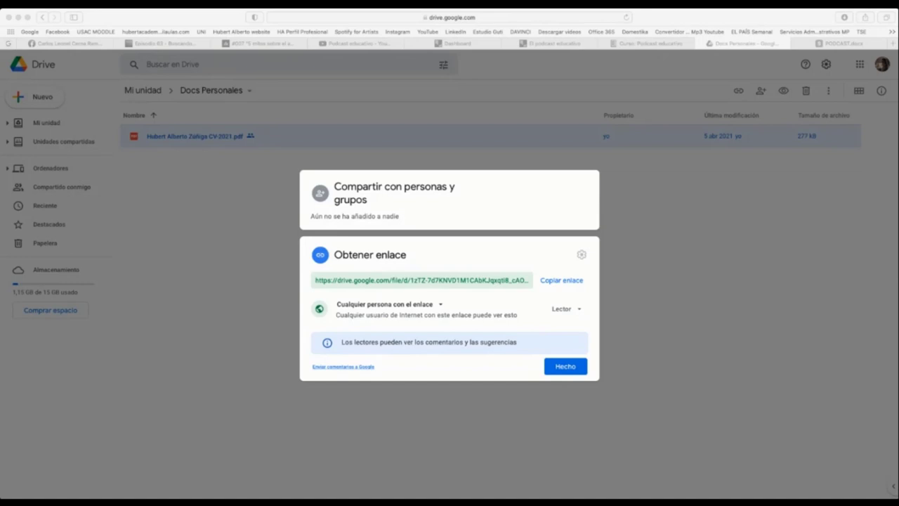
{"action": "left_click", "coordinate": [818, 43]}
- Open the pasted link to preview Escaleta PRACTICA EJEMPLO.docx in Drive
{"action": "left_click", "coordinate": [536, 16]}
{"action": "key", "text": "super+v"}
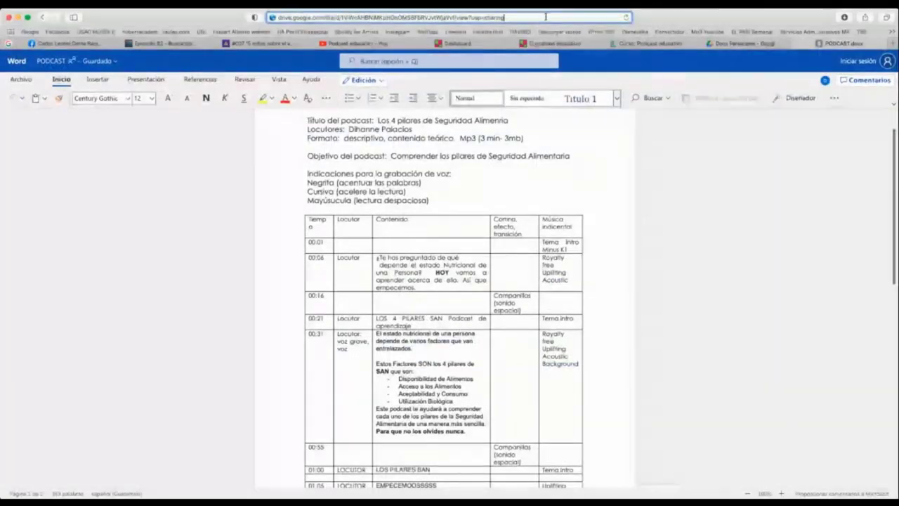
{"action": "key", "text": "Return"}
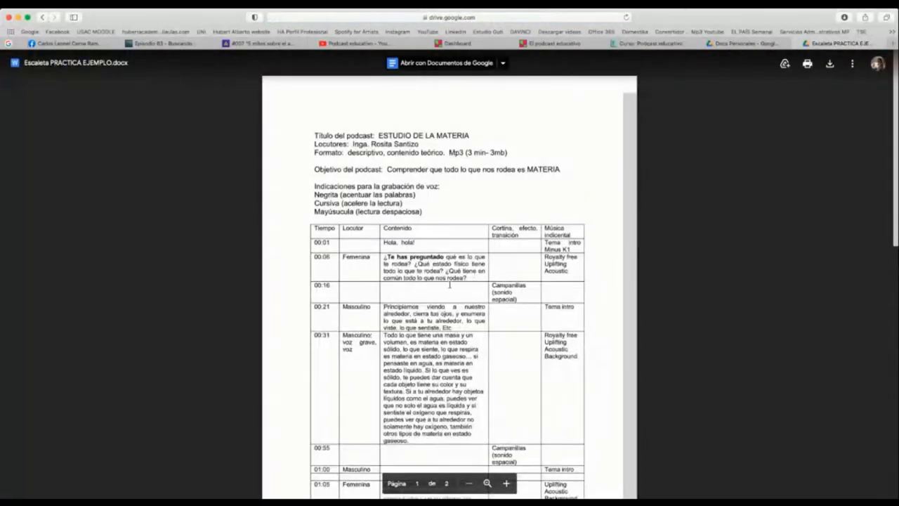
{"action": "scroll", "coordinate": [439, 279], "scroll_direction": "down", "scroll_amount": 1}
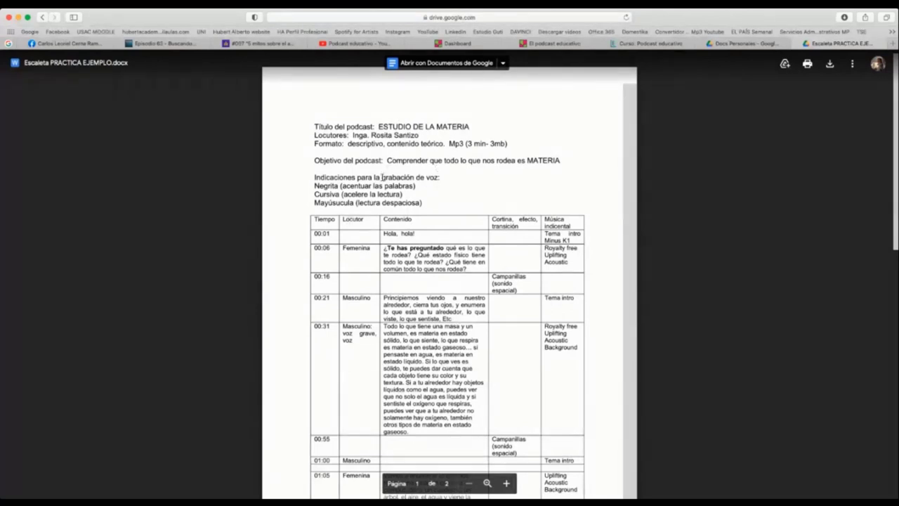
{"action": "scroll", "coordinate": [393, 175], "scroll_direction": "down", "scroll_amount": 3}
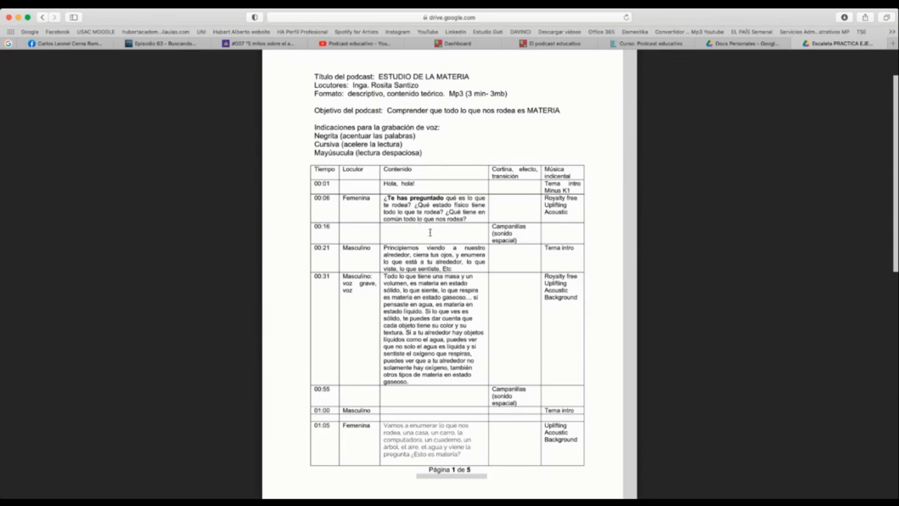
- Scroll through the 'ESTUDIO DE LA MATERIA' timing table of the sample script
{"action": "scroll", "coordinate": [430, 240], "scroll_direction": "down", "scroll_amount": 2}
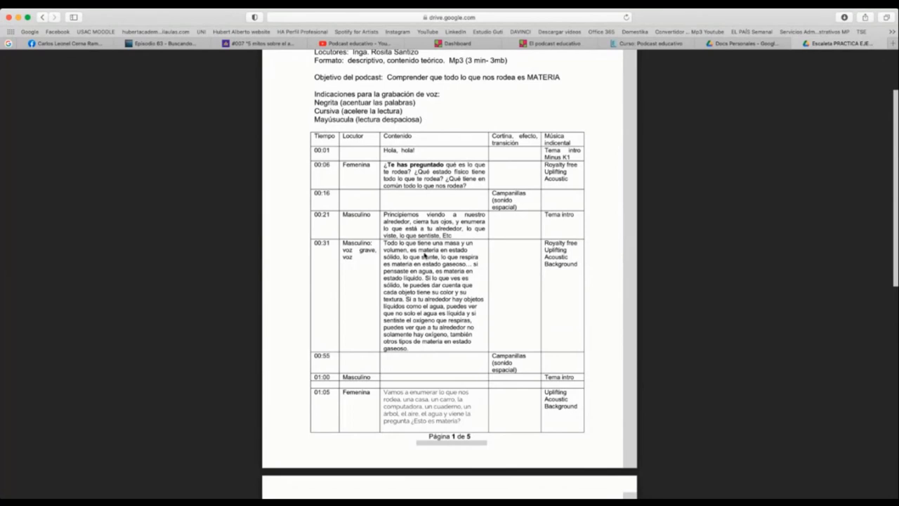
{"action": "scroll", "coordinate": [424, 256], "scroll_direction": "down", "scroll_amount": 3}
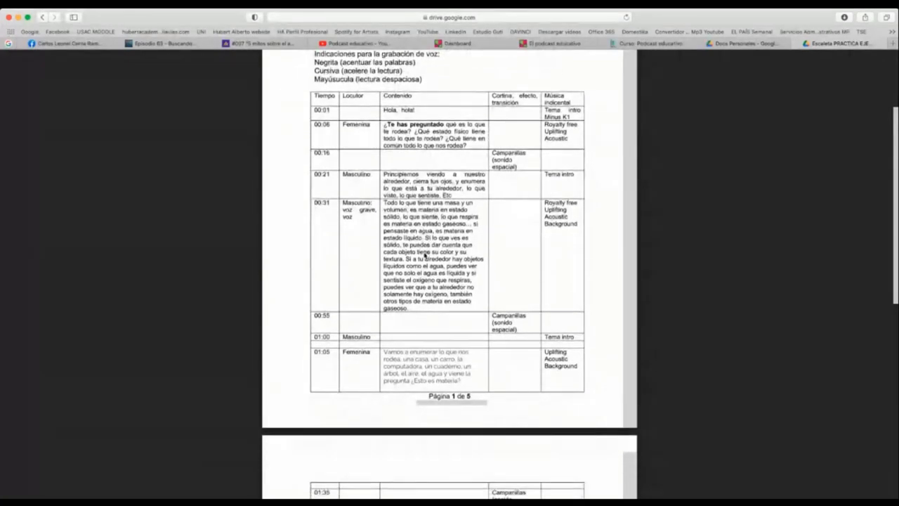
{"action": "scroll", "coordinate": [424, 256], "scroll_direction": "down", "scroll_amount": 5}
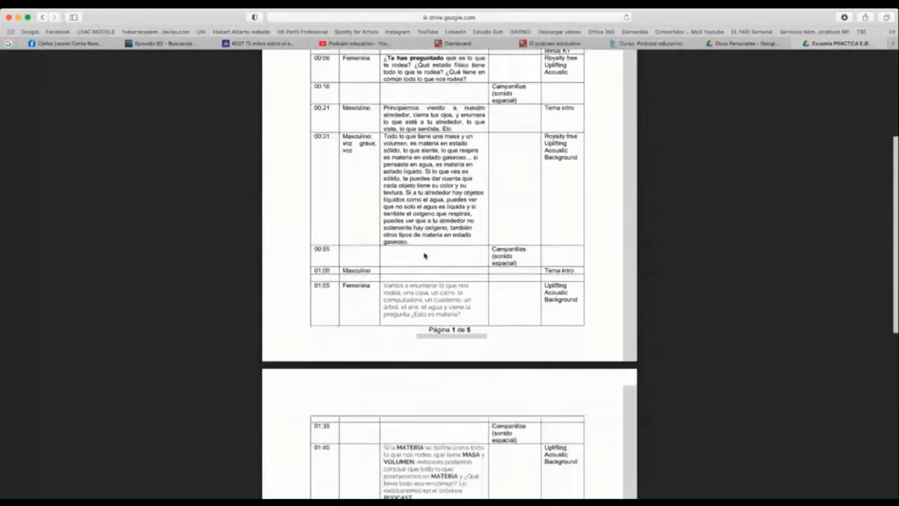
{"action": "scroll", "coordinate": [435, 257], "scroll_direction": "down", "scroll_amount": 4}
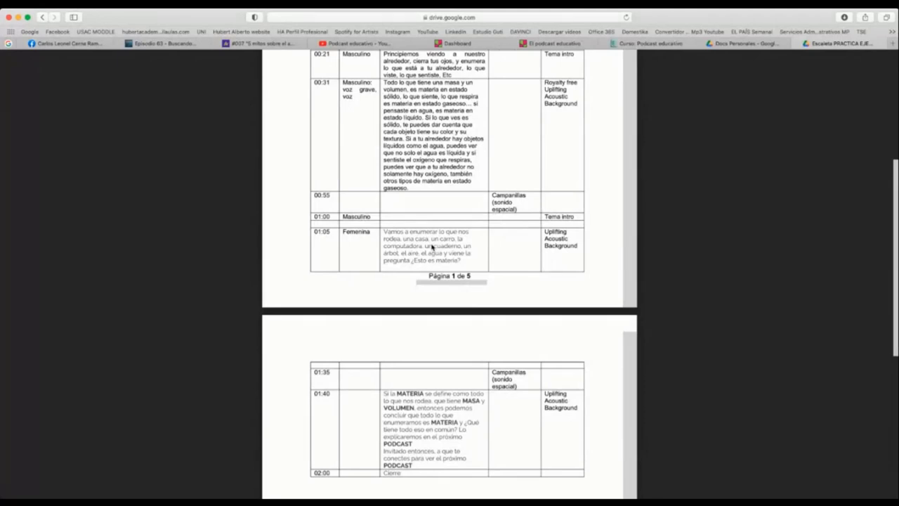
{"action": "scroll", "coordinate": [432, 246], "scroll_direction": "down", "scroll_amount": 2}
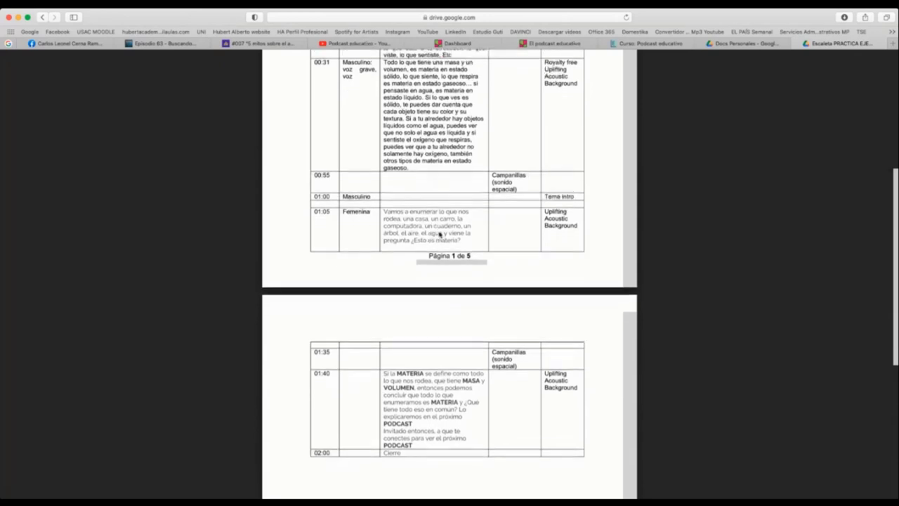
{"action": "mouse_move", "coordinate": [438, 341]}
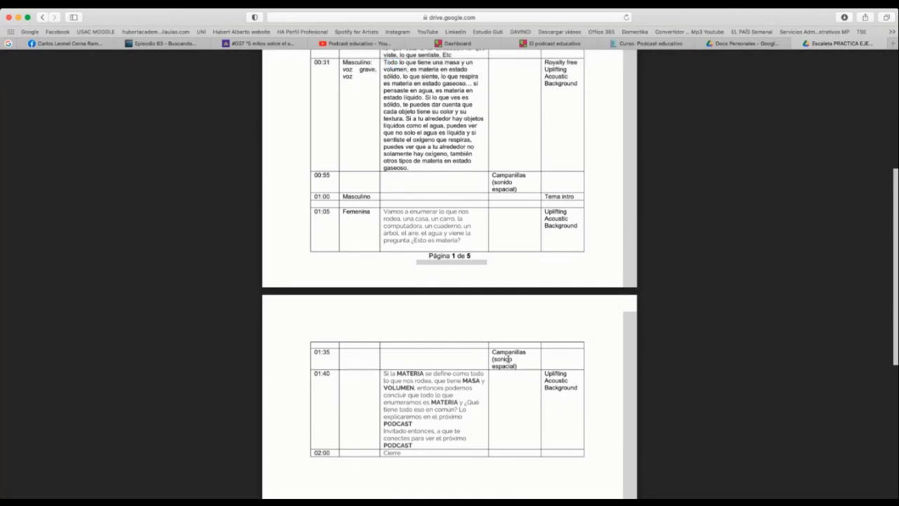
{"action": "scroll", "coordinate": [417, 359], "scroll_direction": "down", "scroll_amount": 3}
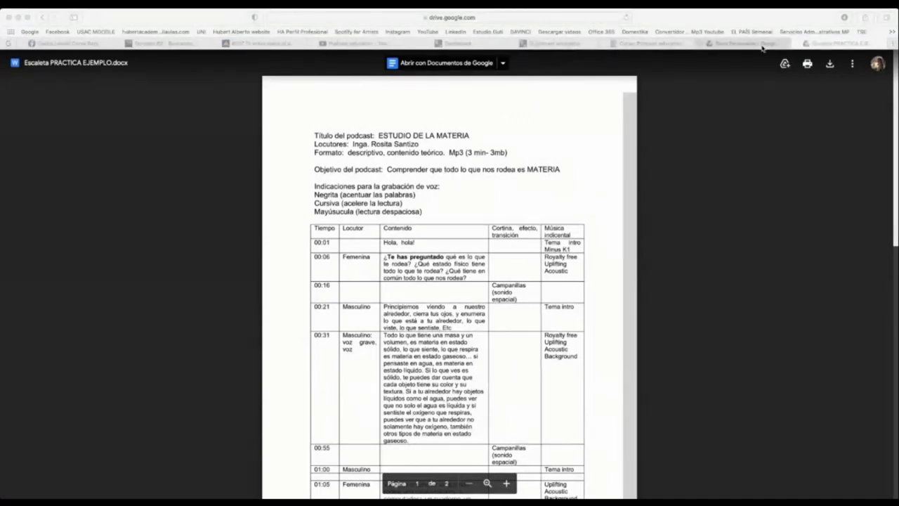
- Paste another shared link into the address bar to open EJEMPLO POTCAST.docx
{"action": "left_click", "coordinate": [546, 18]}
{"action": "key", "text": "super+v"}
{"action": "key", "text": "Return"}
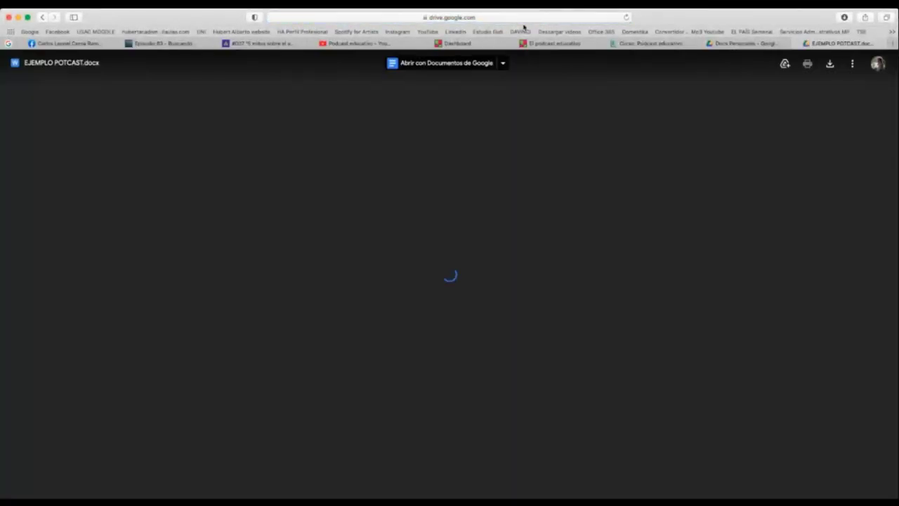
{"action": "left_click", "coordinate": [504, 17]}
{"action": "left_click", "coordinate": [505, 17]}
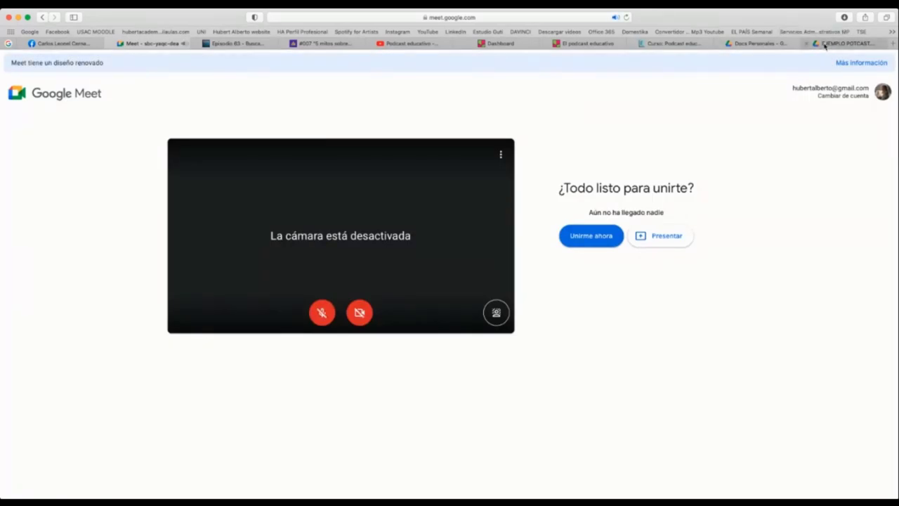
- Reload the failed EJEMPLO POTCAST.docx preview
{"action": "left_click", "coordinate": [827, 43]}
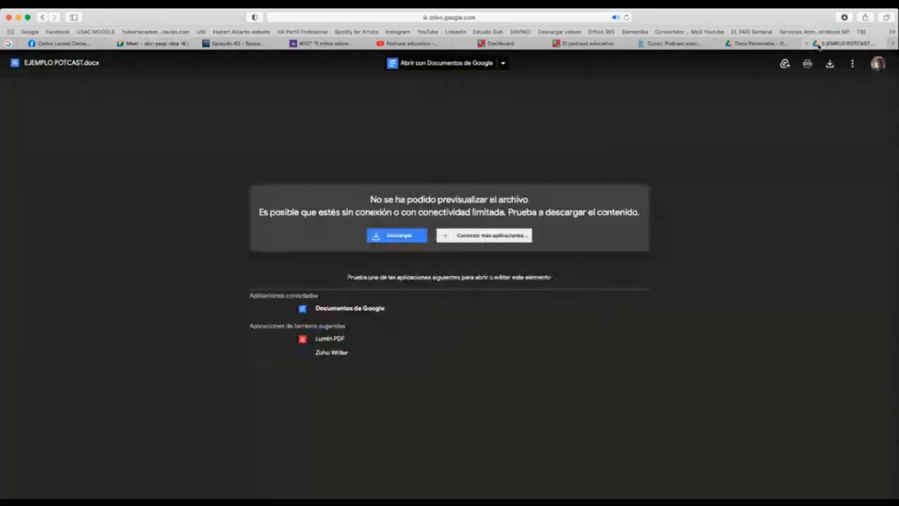
{"action": "left_click", "coordinate": [505, 18]}
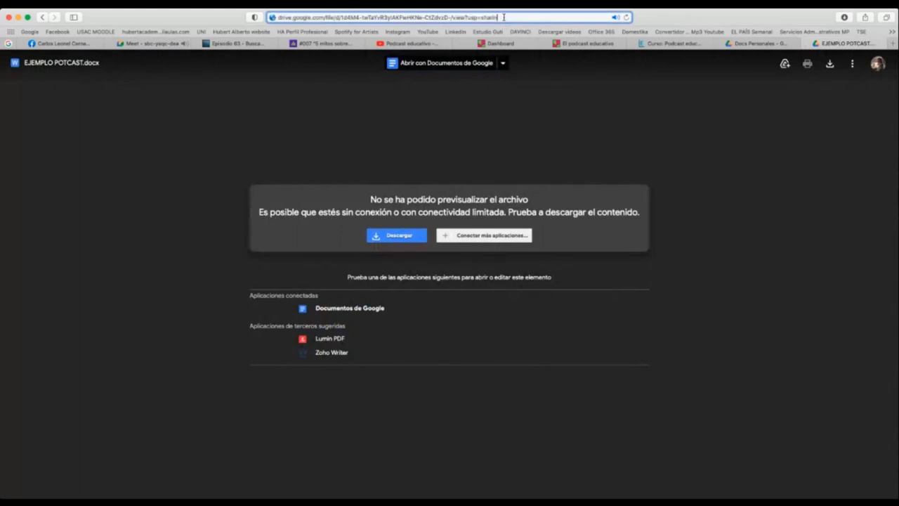
{"action": "key", "text": "Return"}
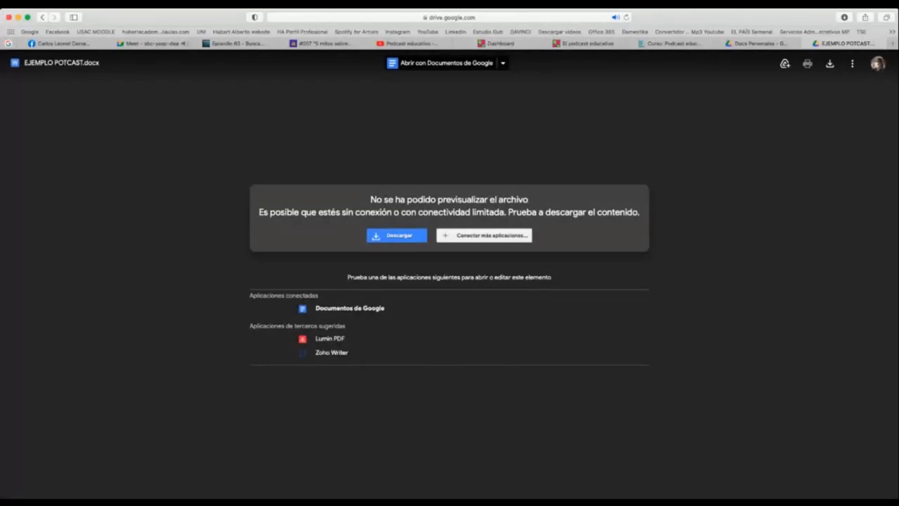
{"action": "key", "text": "super+Tab"}
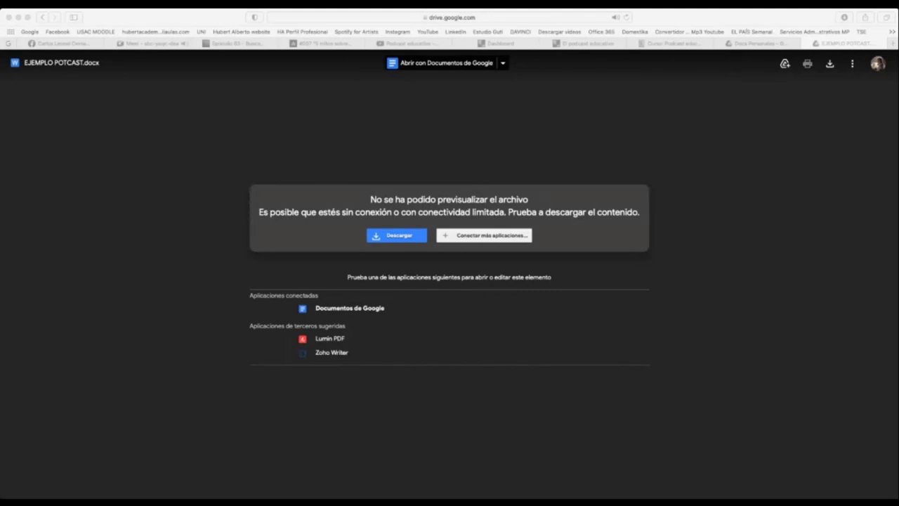
- Replace the address with a different sharing link, reaching the 'Necesitas acceso' page
{"action": "left_click", "coordinate": [853, 43]}
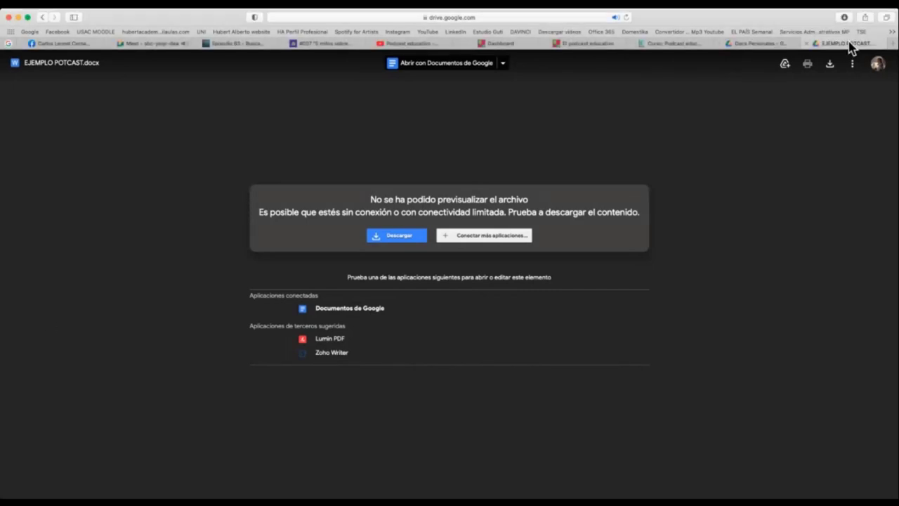
{"action": "left_click", "coordinate": [487, 17]}
{"action": "key", "text": "cmd+v"}
{"action": "key", "text": "Return"}
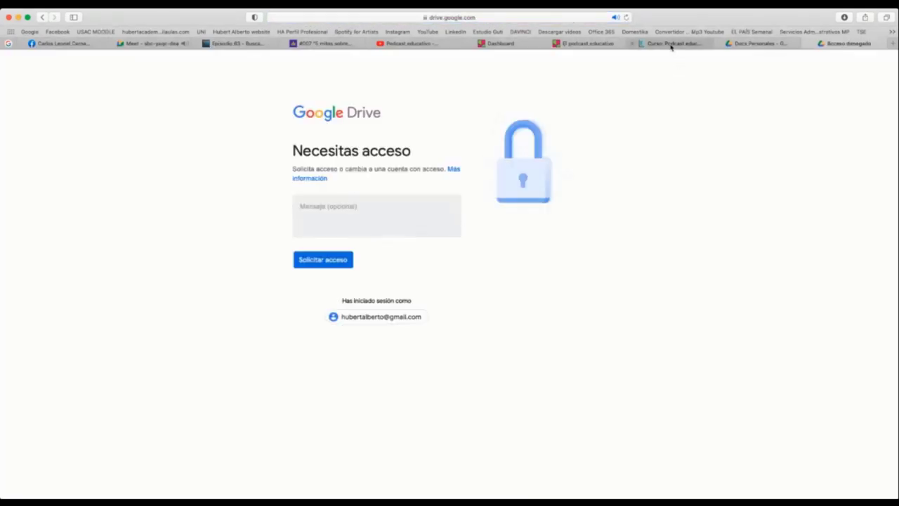
- Reopen the CV PDF's link settings in Docs Personales, keeping access open to anyone with the link
{"action": "left_click", "coordinate": [746, 44]}
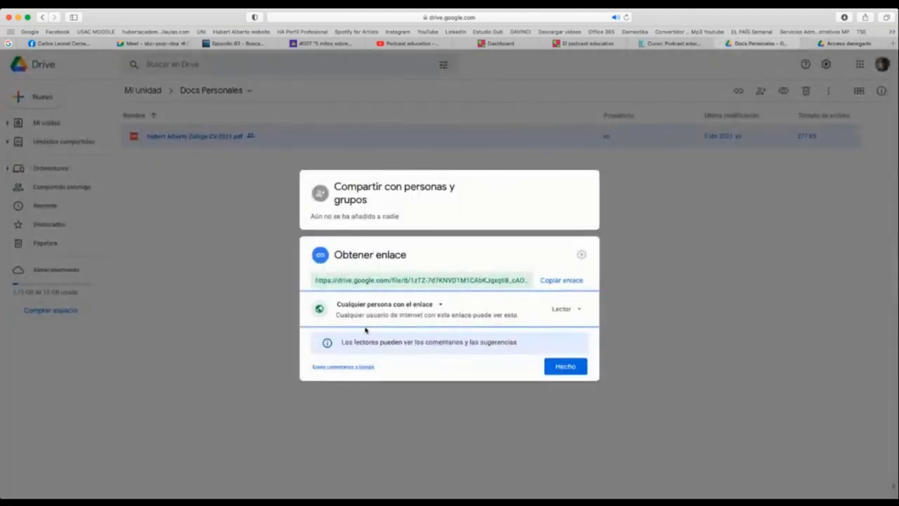
{"action": "left_click", "coordinate": [666, 185]}
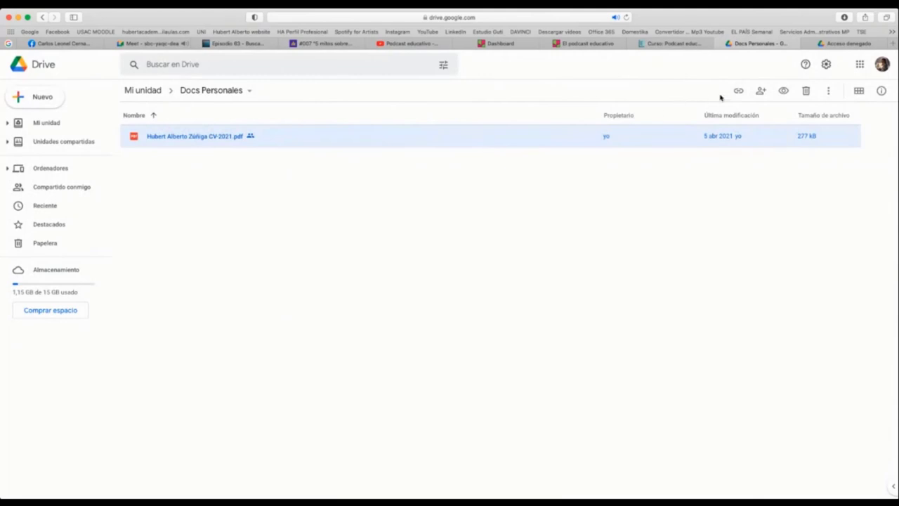
{"action": "left_click", "coordinate": [740, 91]}
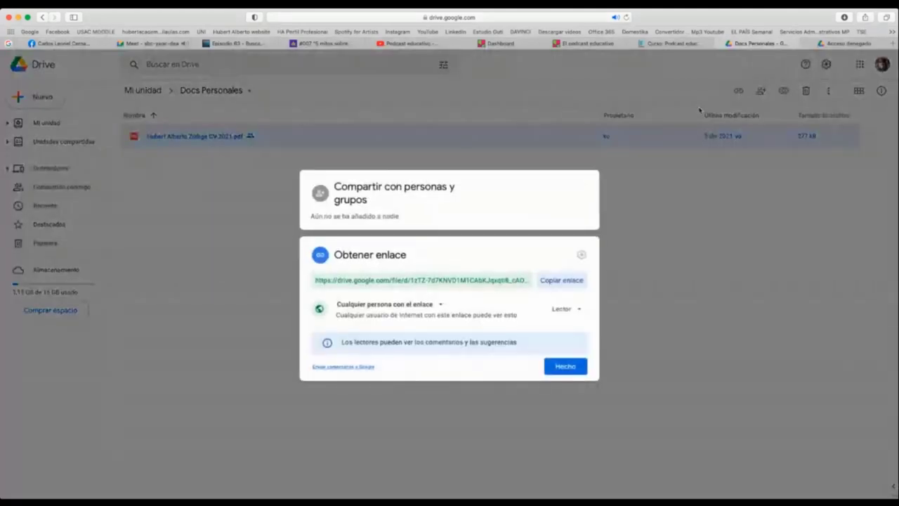
{"action": "left_click", "coordinate": [566, 310]}
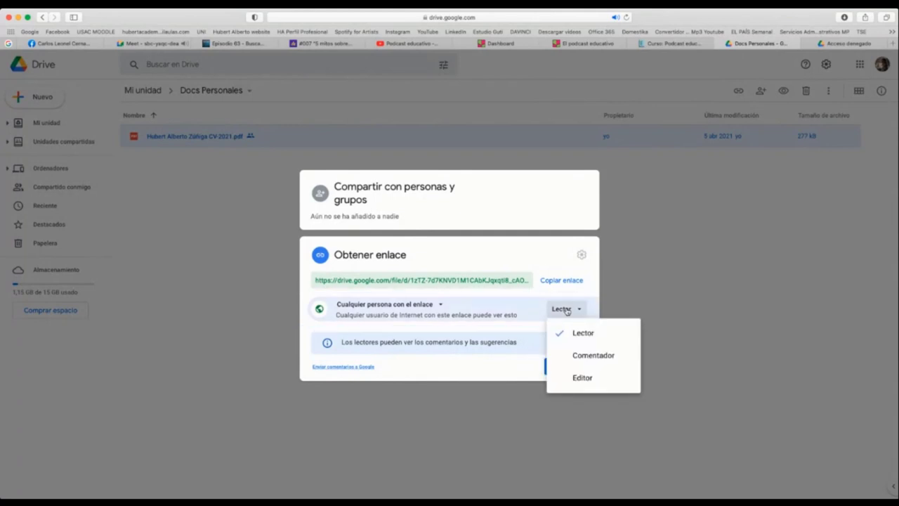
{"action": "left_click", "coordinate": [442, 307]}
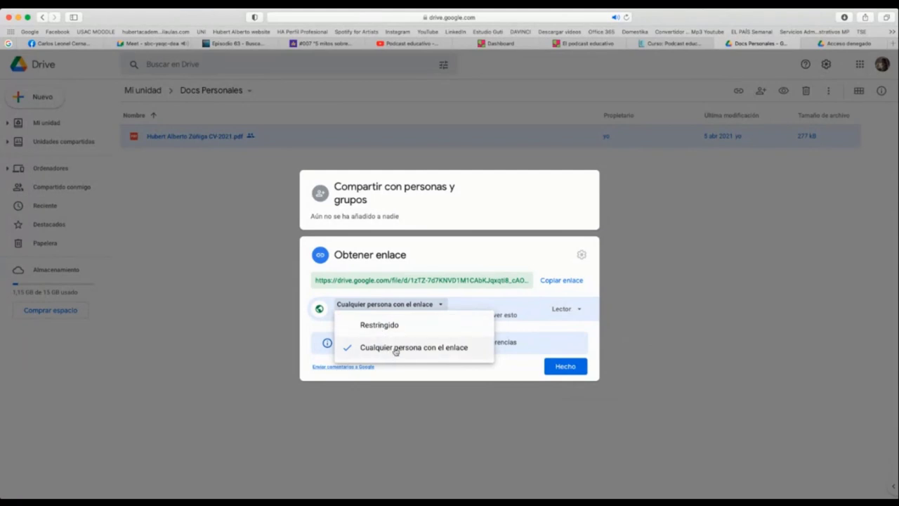
{"action": "left_click", "coordinate": [395, 353]}
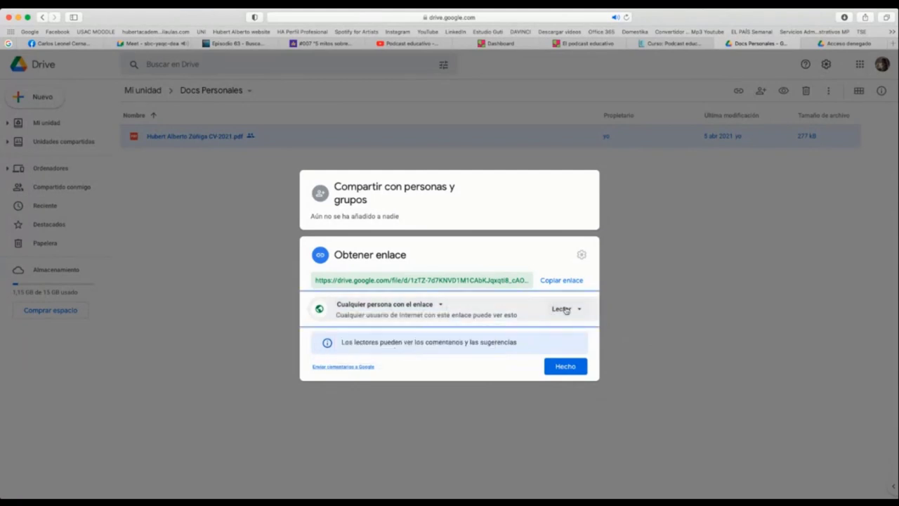
- Keep the Lector permission and copy the CV sharing link
{"action": "left_click", "coordinate": [568, 311]}
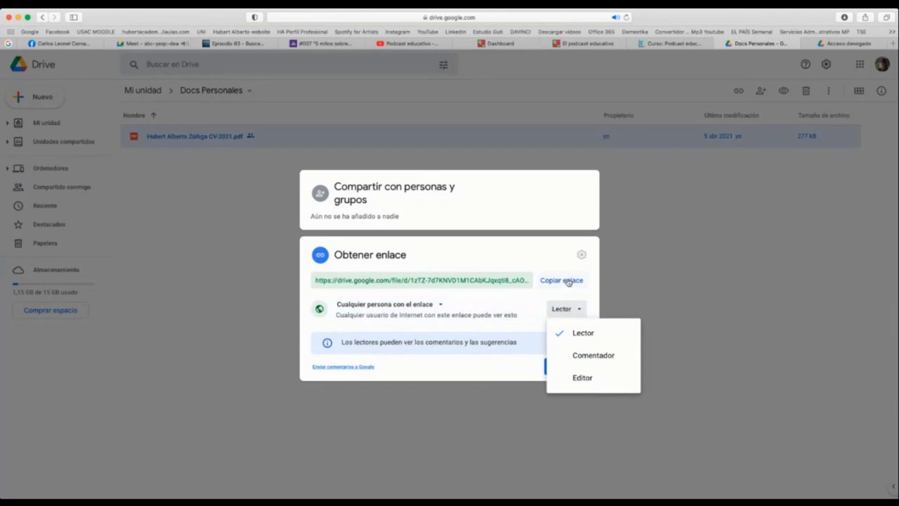
{"action": "left_click", "coordinate": [569, 281]}
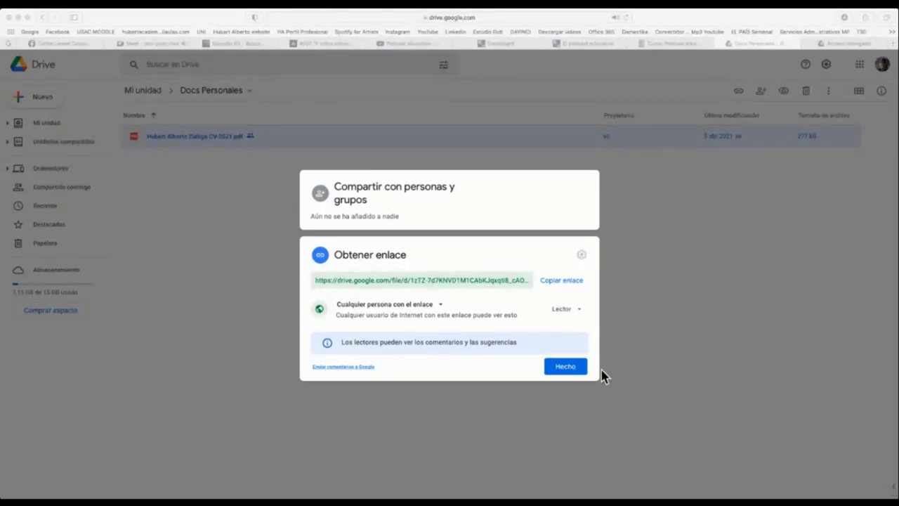
{"action": "left_click", "coordinate": [574, 368]}
- Open the copied link and scroll through the Ejercicio - mercado.docx preview
{"action": "left_click", "coordinate": [488, 19]}
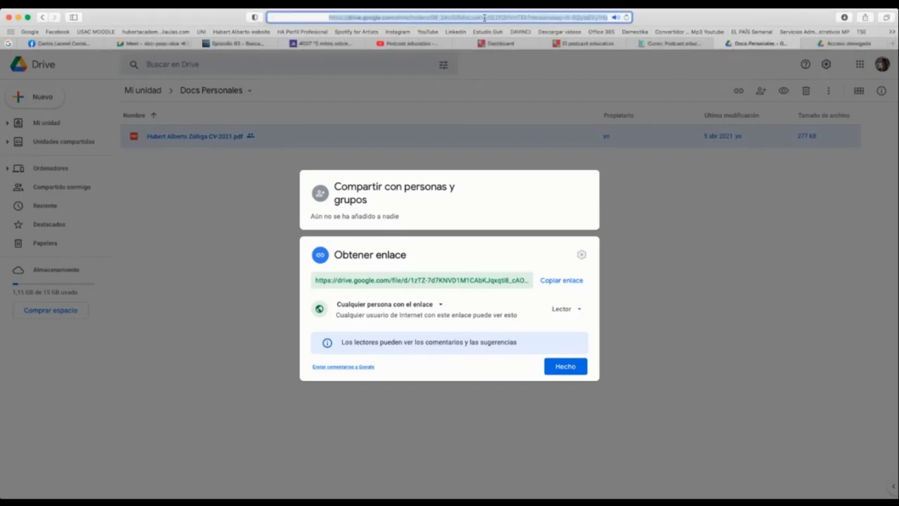
{"action": "key", "text": "Return"}
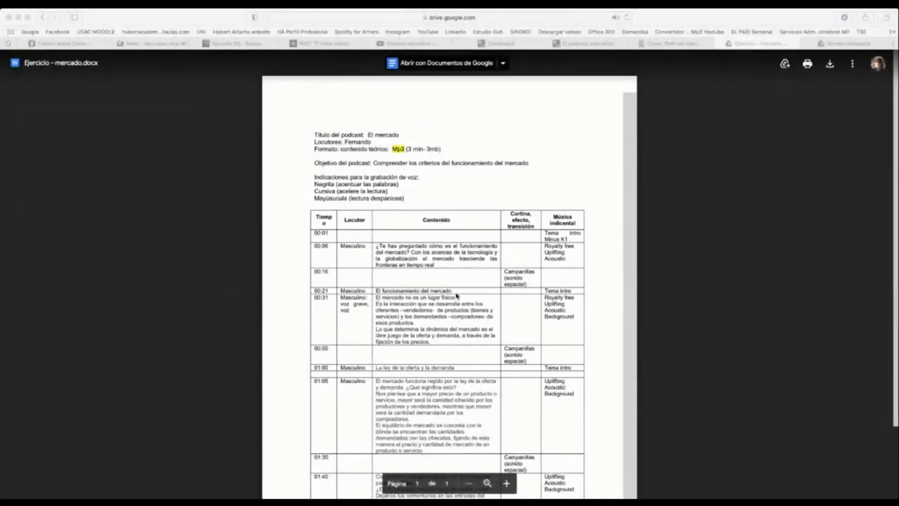
{"action": "scroll", "coordinate": [453, 295], "scroll_direction": "down", "scroll_amount": 3}
{"action": "scroll", "coordinate": [461, 218], "scroll_direction": "up", "scroll_amount": 3}
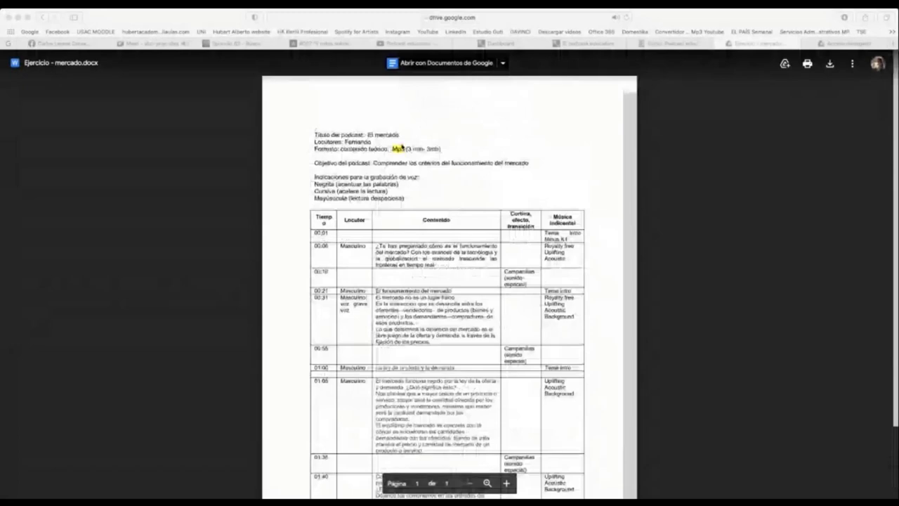
{"action": "scroll", "coordinate": [405, 263], "scroll_direction": "down", "scroll_amount": 3}
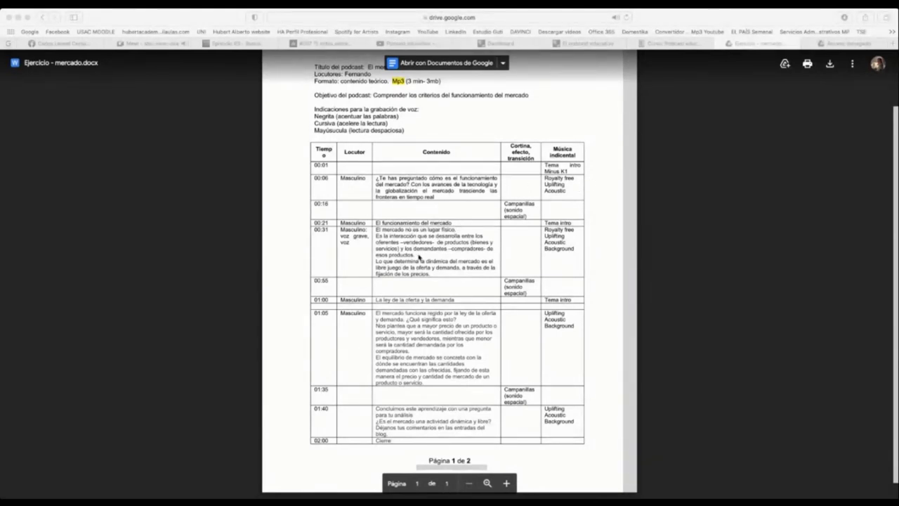
{"action": "scroll", "coordinate": [432, 251], "scroll_direction": "down", "scroll_amount": 1}
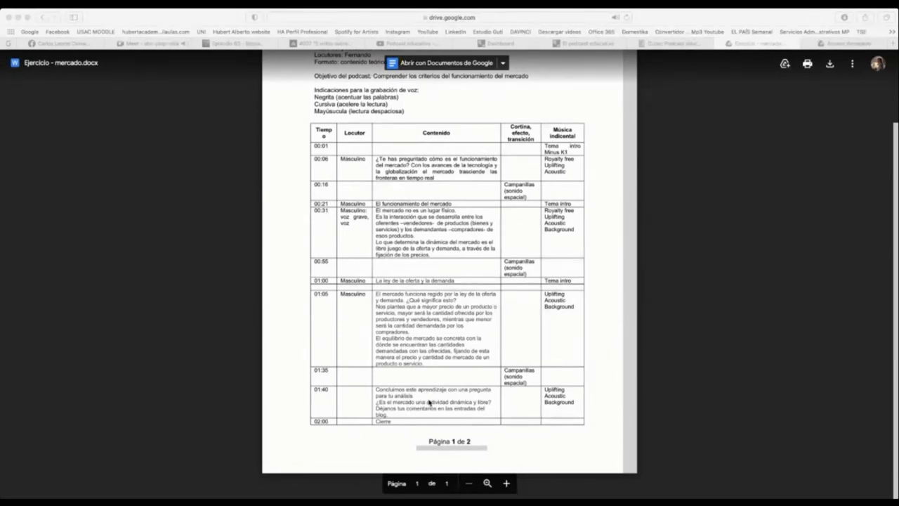
{"action": "scroll", "coordinate": [431, 401], "scroll_direction": "up", "scroll_amount": 2}
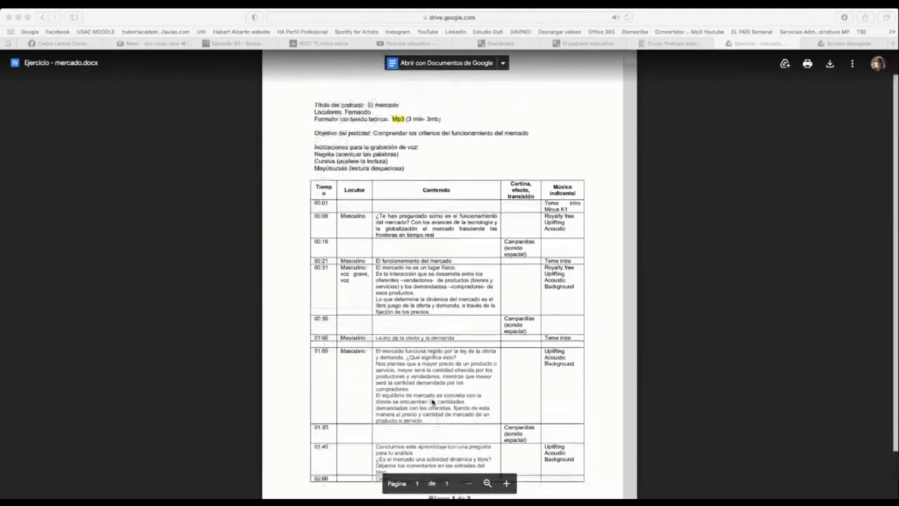
{"action": "scroll", "coordinate": [432, 402], "scroll_direction": "down", "scroll_amount": 2}
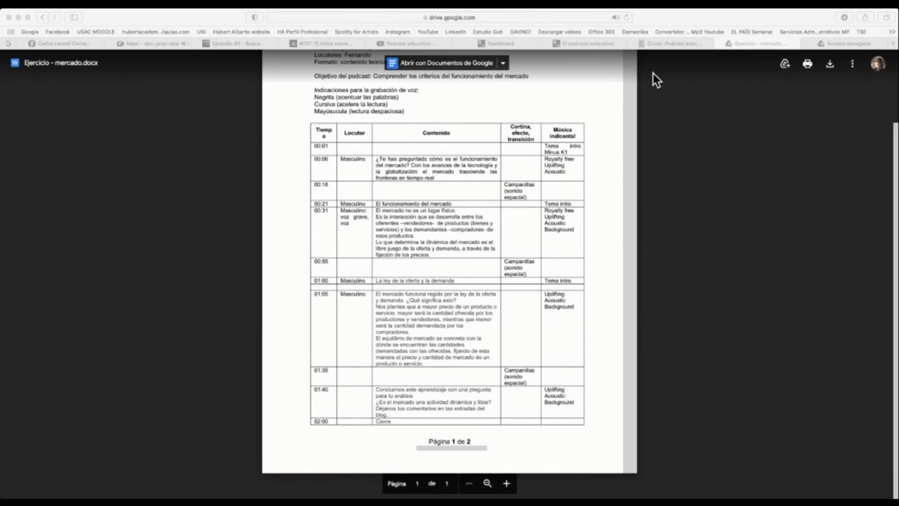
- Go to the eLCEAT 'Podcast educativo' course page and look over the Sesión 2 resources
{"action": "left_click", "coordinate": [669, 44]}
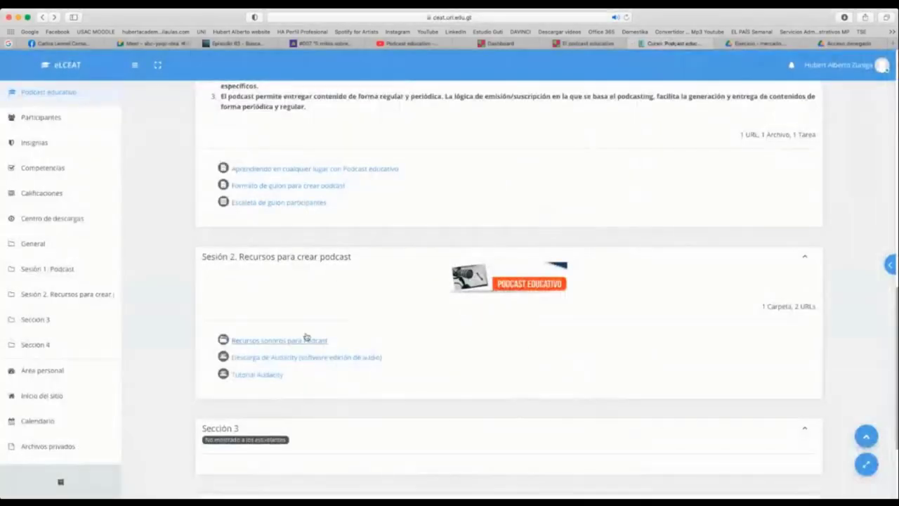
{"action": "scroll", "coordinate": [420, 341], "scroll_direction": "up", "scroll_amount": 5}
{"action": "scroll", "coordinate": [419, 342], "scroll_direction": "up", "scroll_amount": 3}
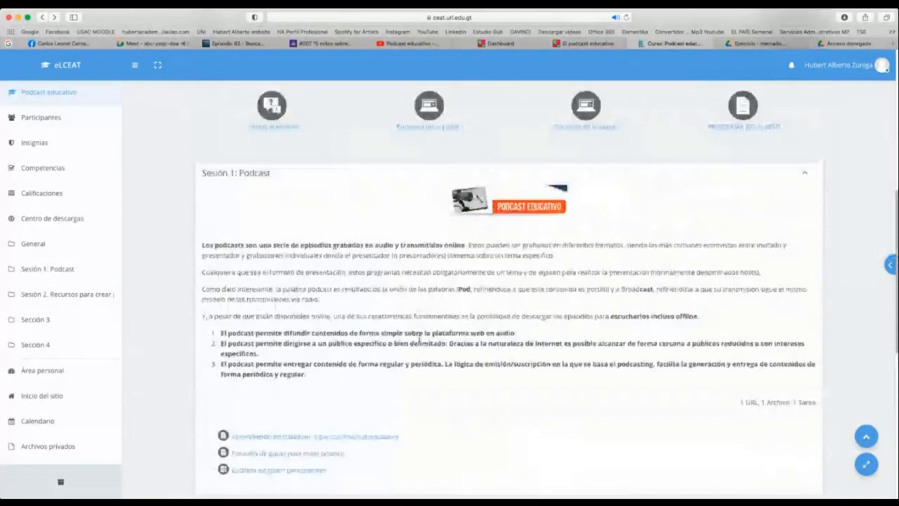
{"action": "scroll", "coordinate": [418, 338], "scroll_direction": "down", "scroll_amount": 8}
{"action": "scroll", "coordinate": [416, 336], "scroll_direction": "down", "scroll_amount": 2}
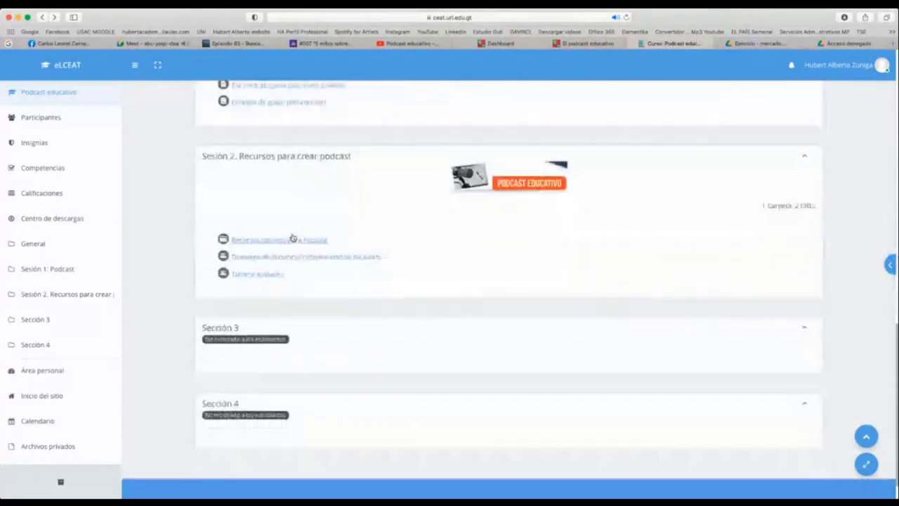